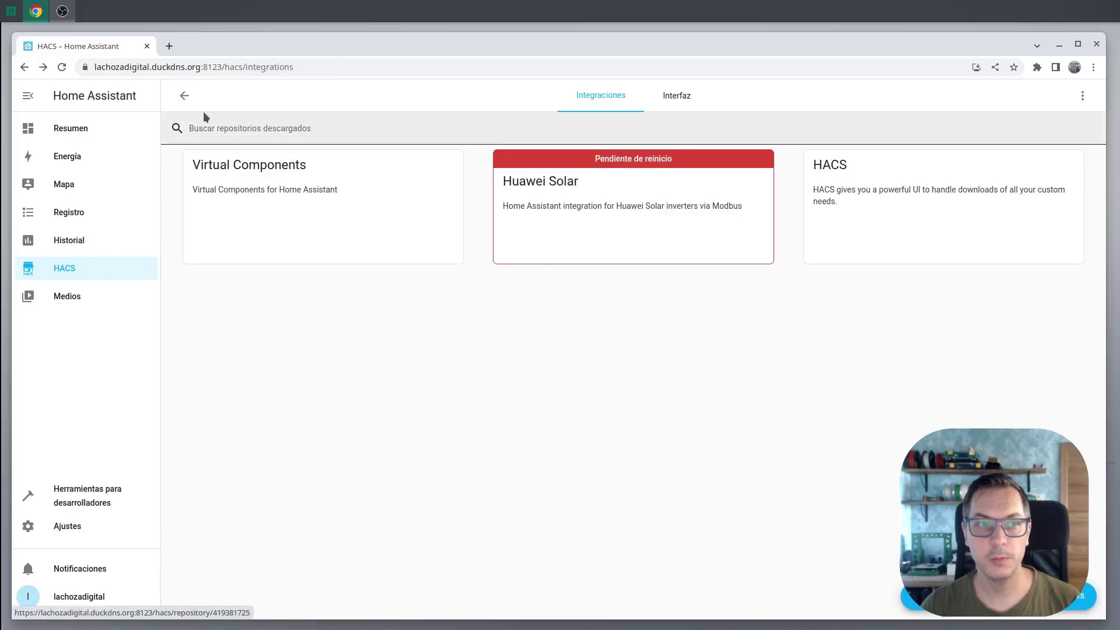
# Restart Home Assistant from the Ajustes menu and confirm with REINICIAR
pyautogui.click(21, 527)
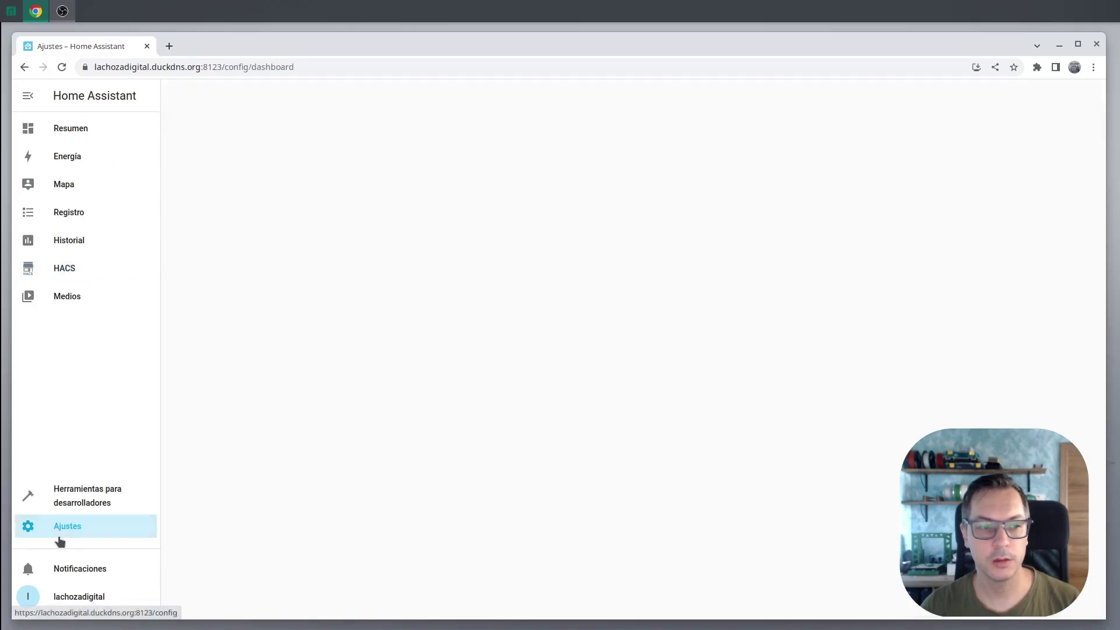
pyautogui.click(1084, 96)
pyautogui.click(1034, 155)
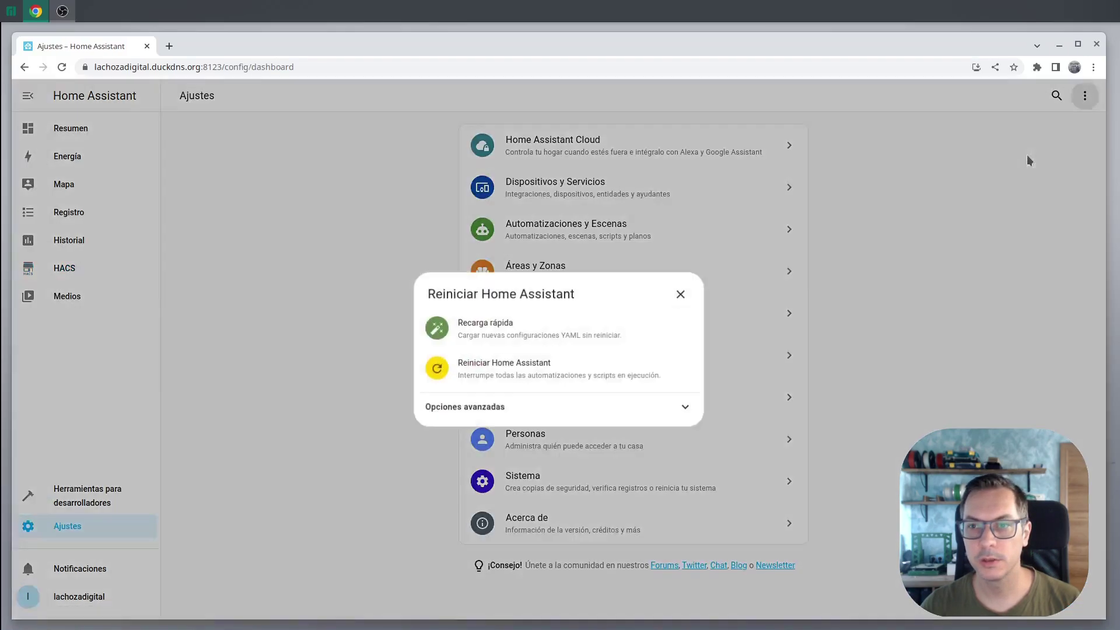
pyautogui.click(508, 366)
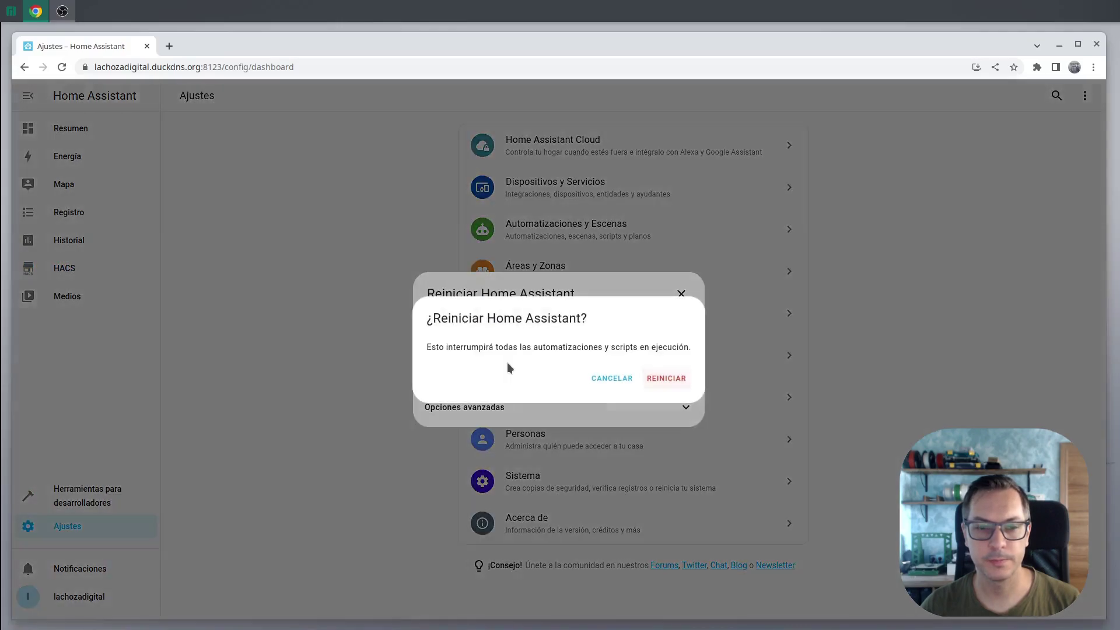
pyautogui.click(680, 380)
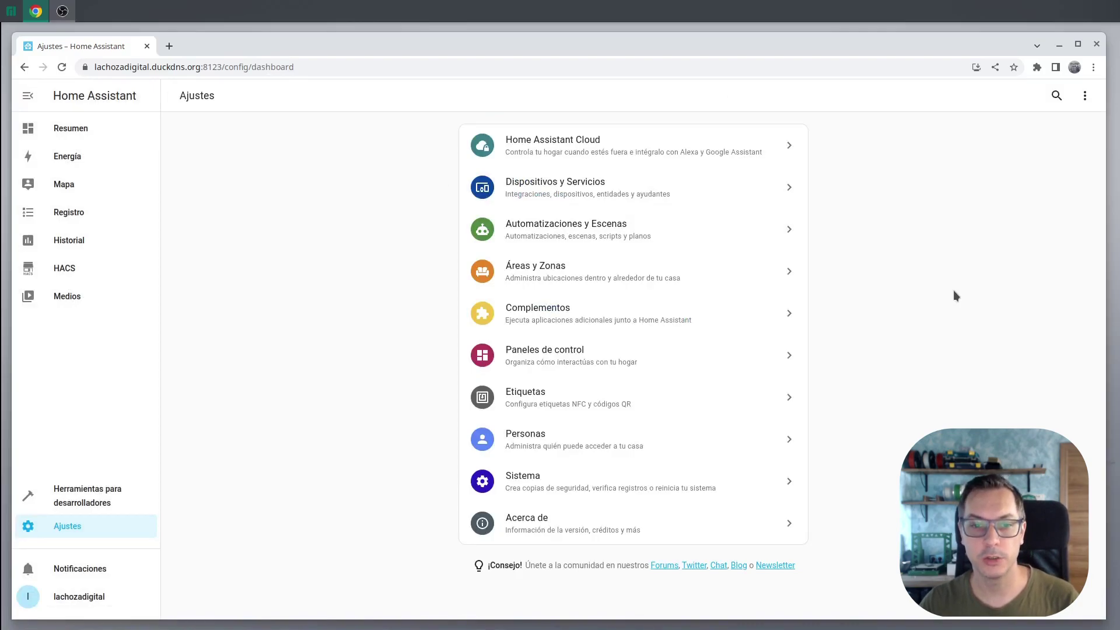
# Open the WLAN0 network settings and scan for nearby Wi-Fi access points
pyautogui.click(564, 475)
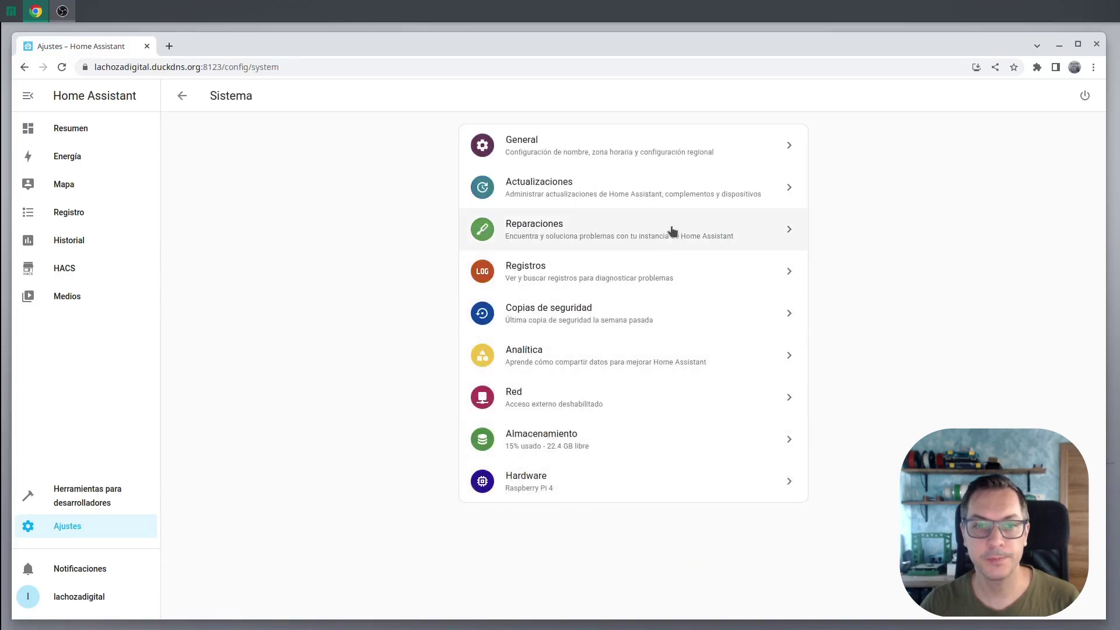
pyautogui.click(560, 396)
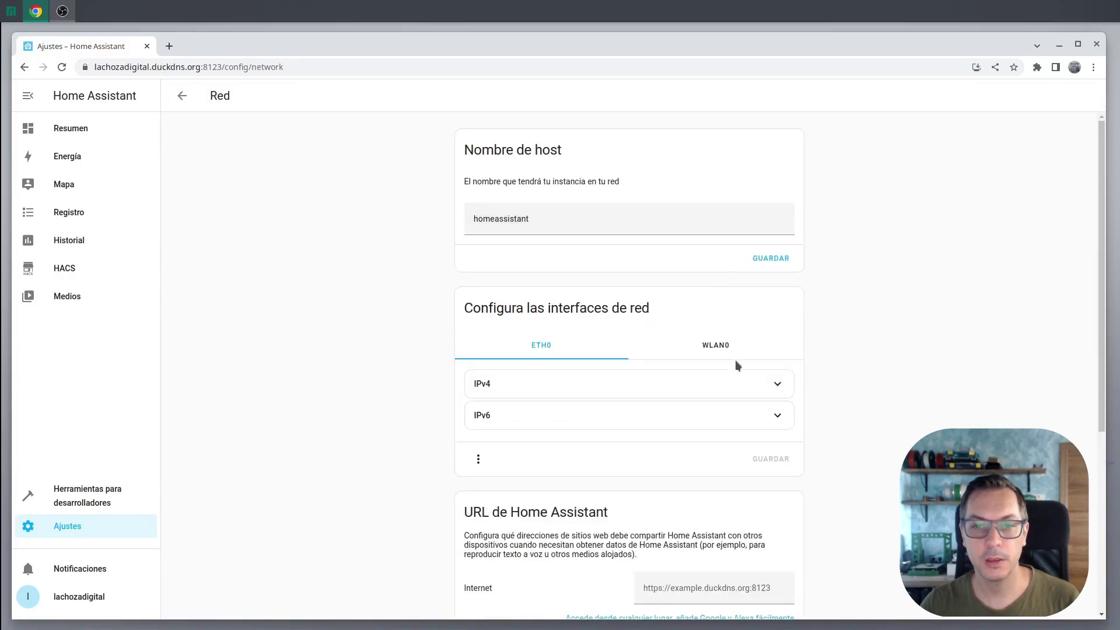
pyautogui.scroll(-3, 734, 363)
pyautogui.click(759, 202)
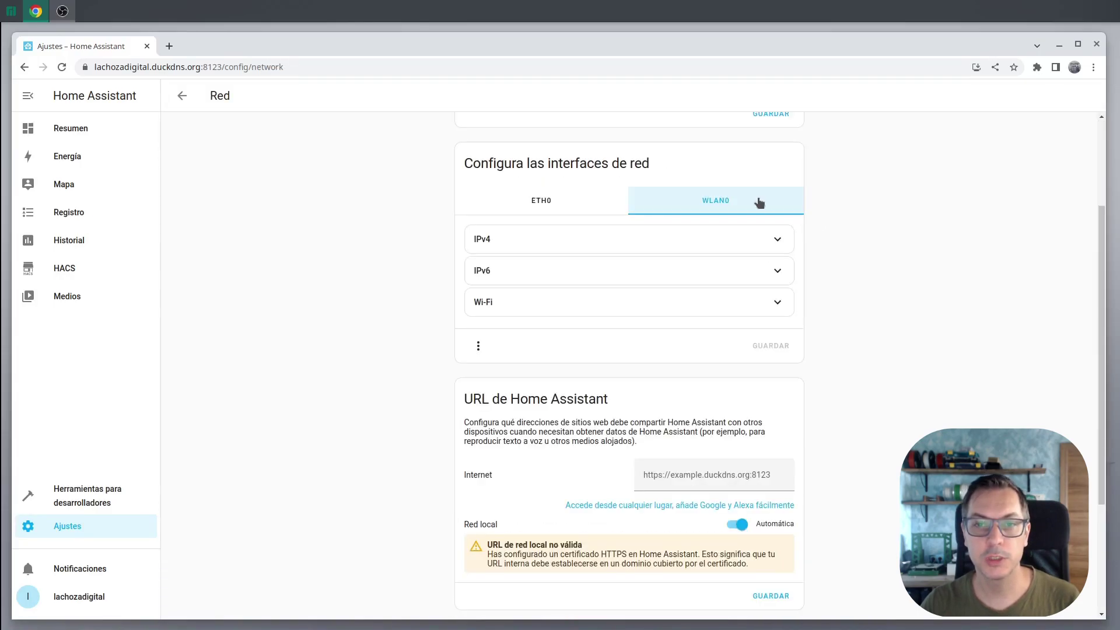
pyautogui.click(522, 303)
pyautogui.click(525, 352)
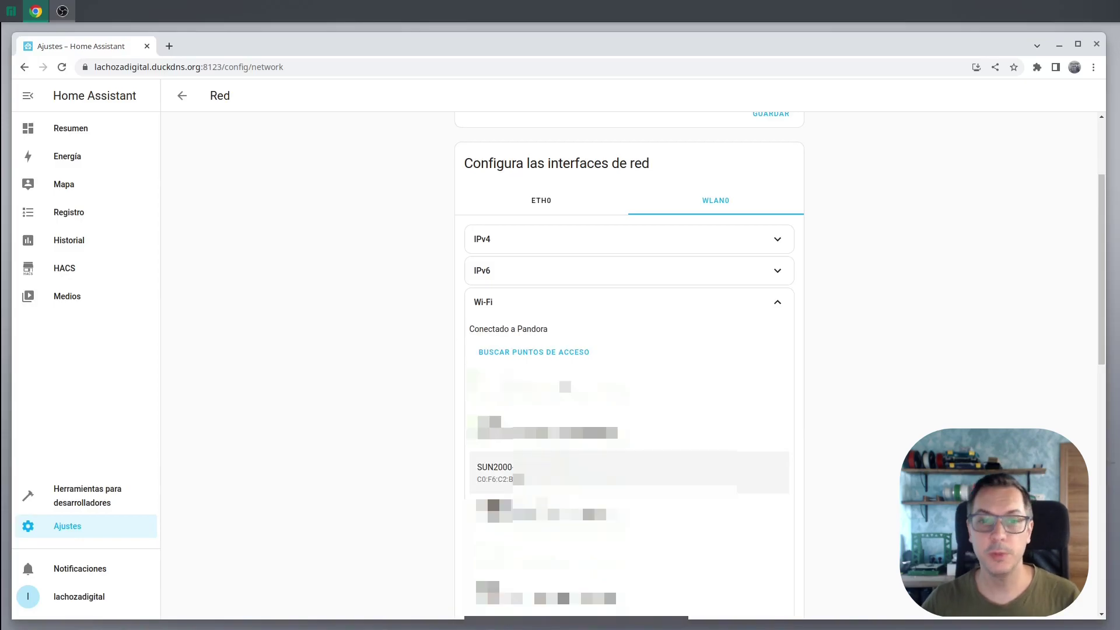
# Join SUN2000 with WPA-PSK and the network password, then open Devices and Services
pyautogui.scroll(-7, 868, 473)
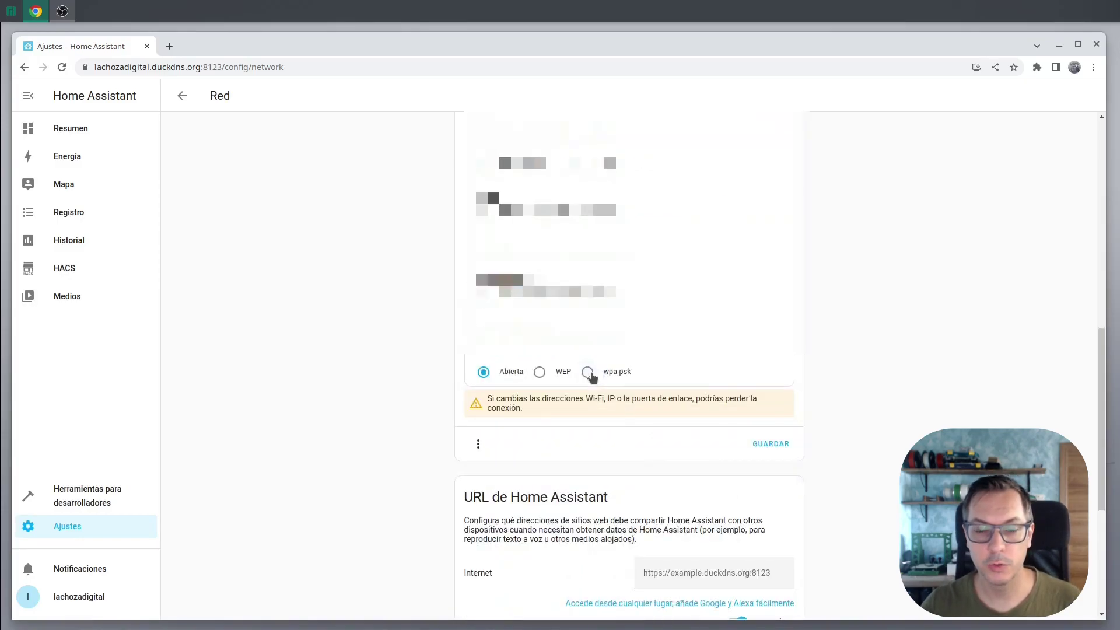
pyautogui.click(588, 372)
pyautogui.click(581, 409)
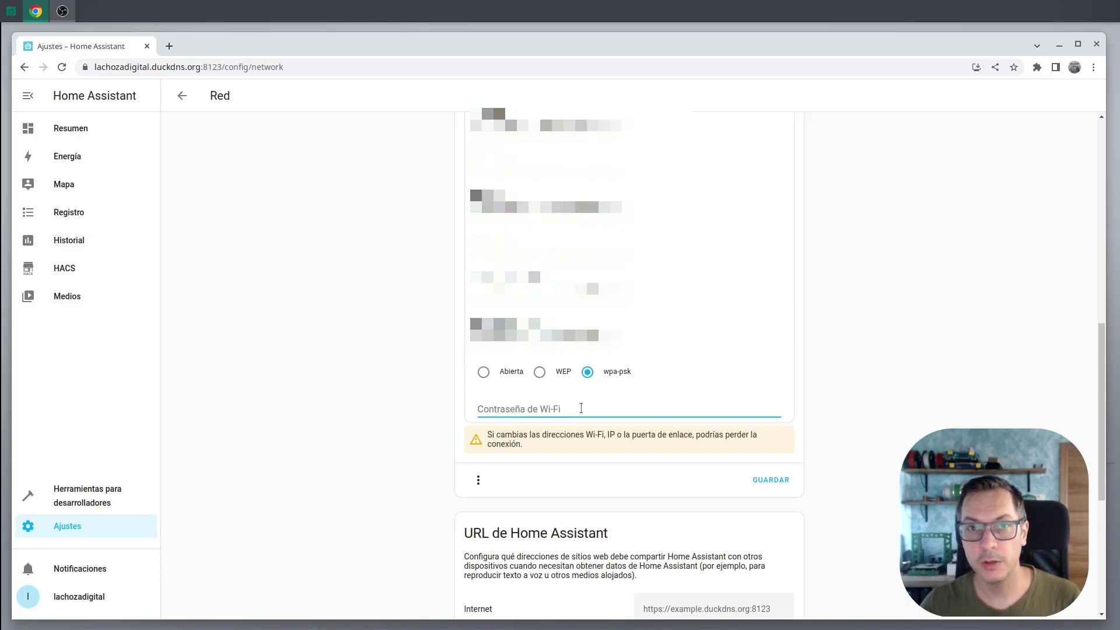
pyautogui.write('Changeme')
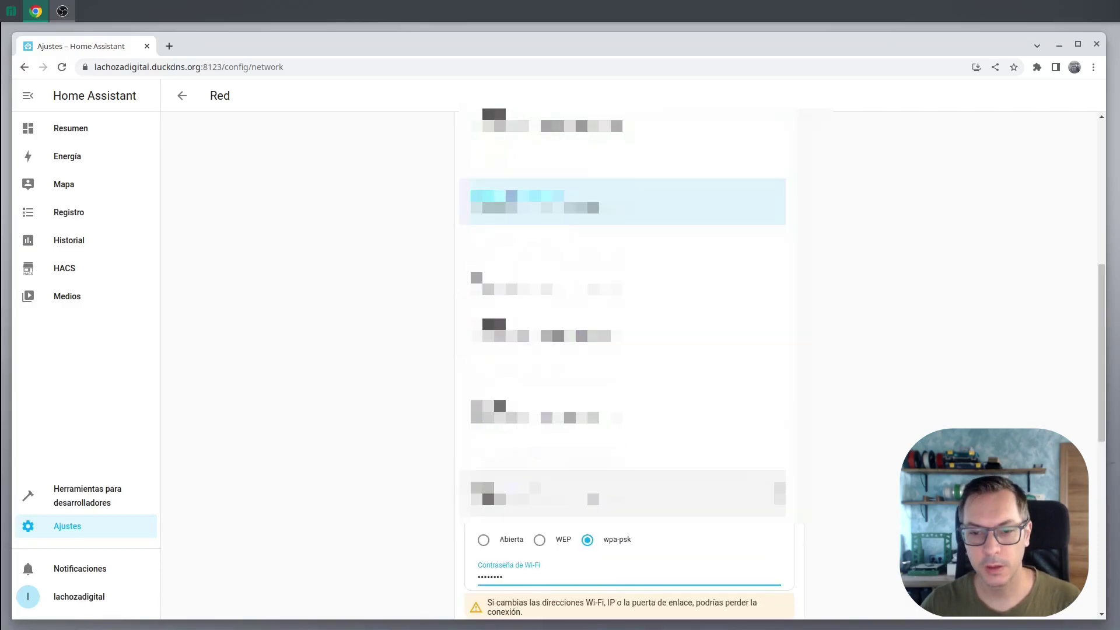
pyautogui.click(781, 477)
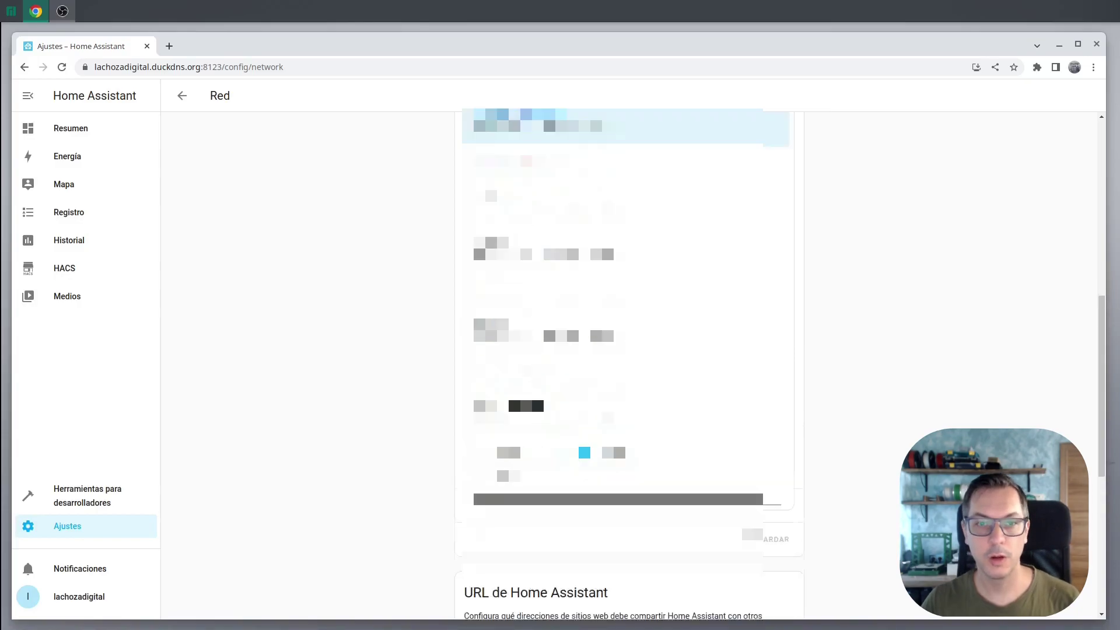
pyautogui.click(80, 529)
pyautogui.click(593, 185)
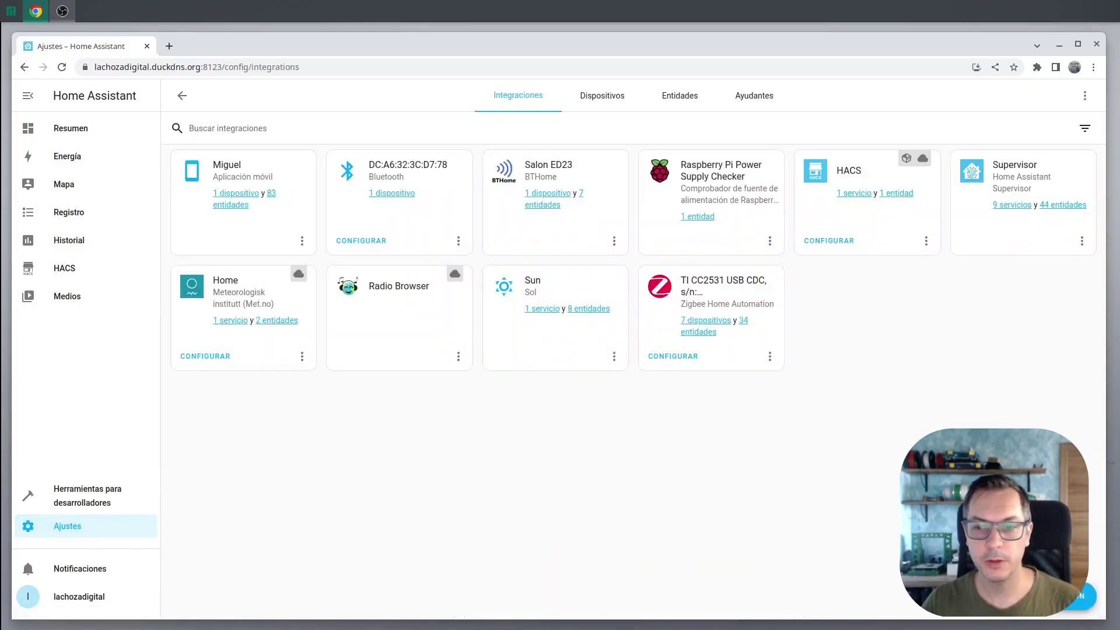
# Add the Huawei Solar integration and choose a Network connection
pyautogui.click(1079, 596)
pyautogui.write('h')
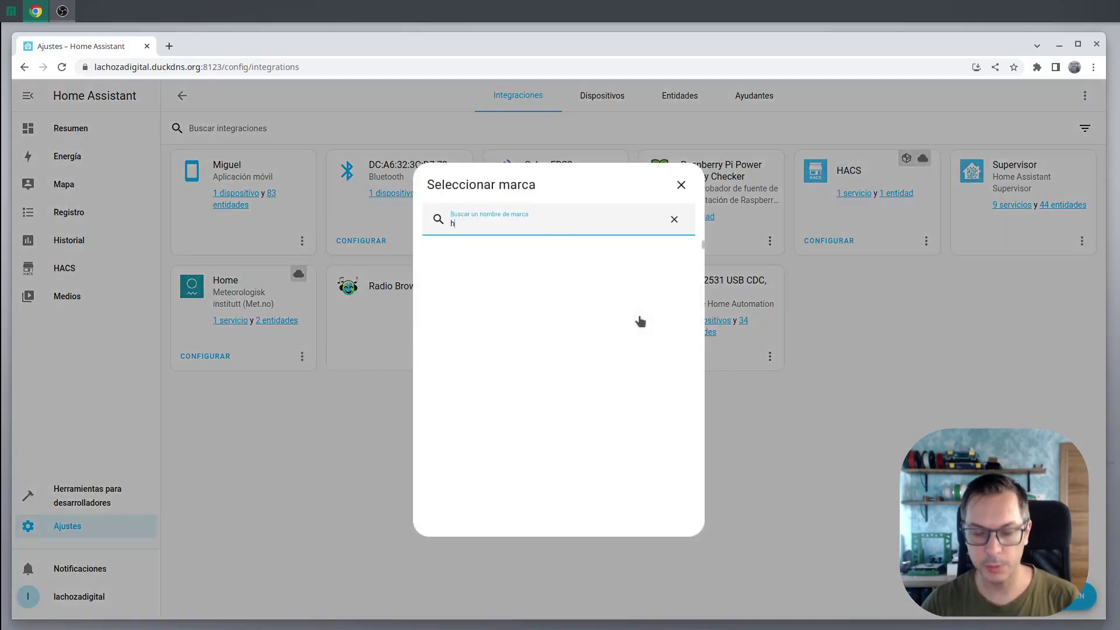
pyautogui.write('uawe')
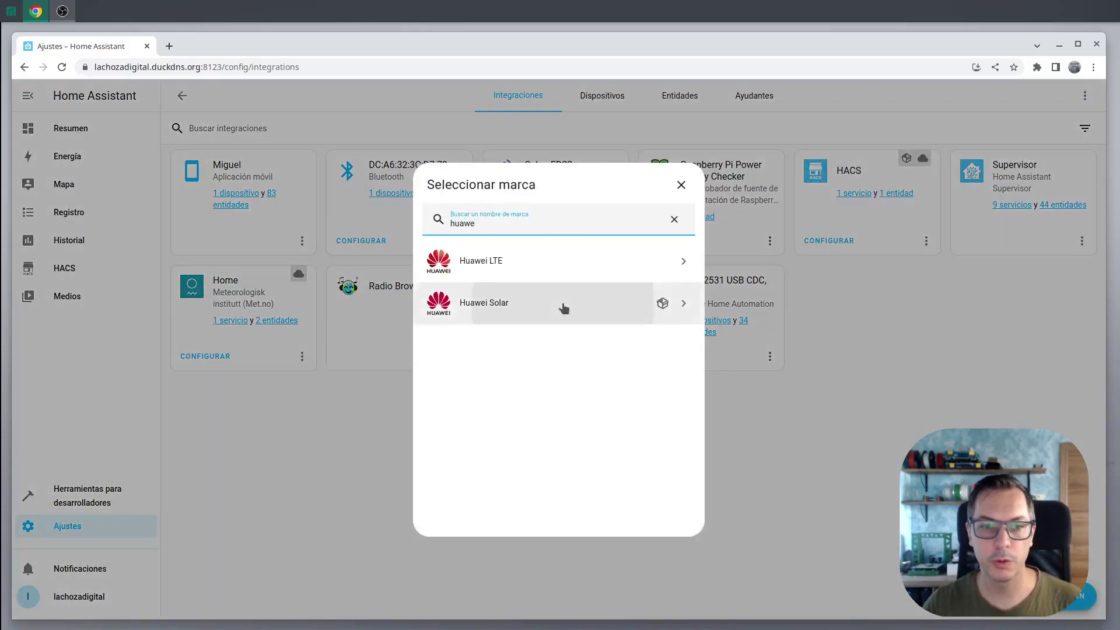
pyautogui.click(563, 303)
pyautogui.click(470, 374)
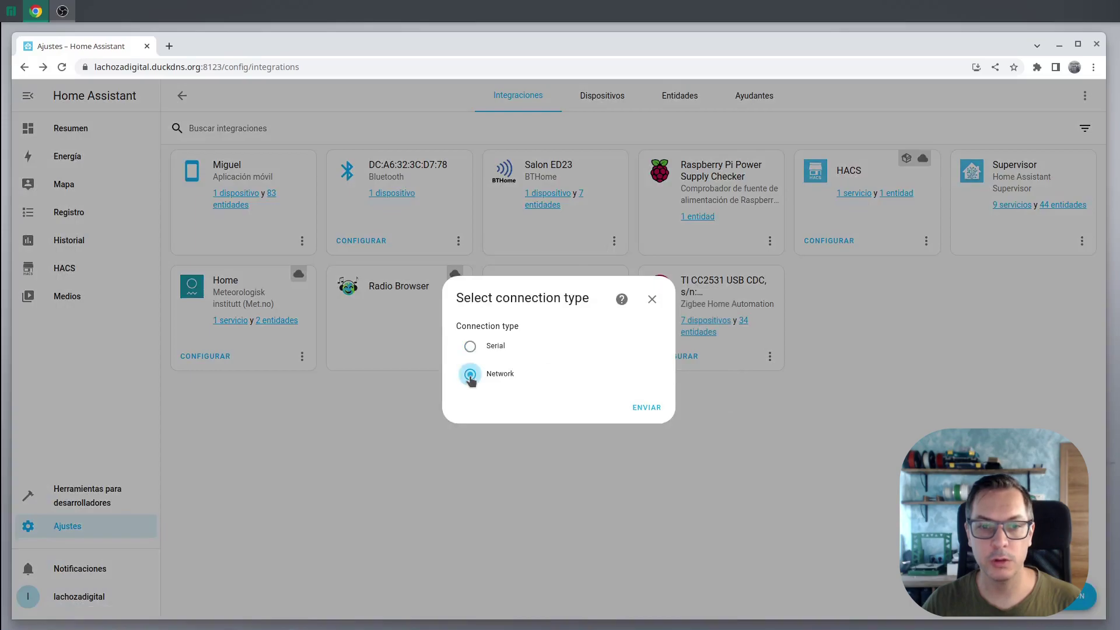
pyautogui.click(655, 407)
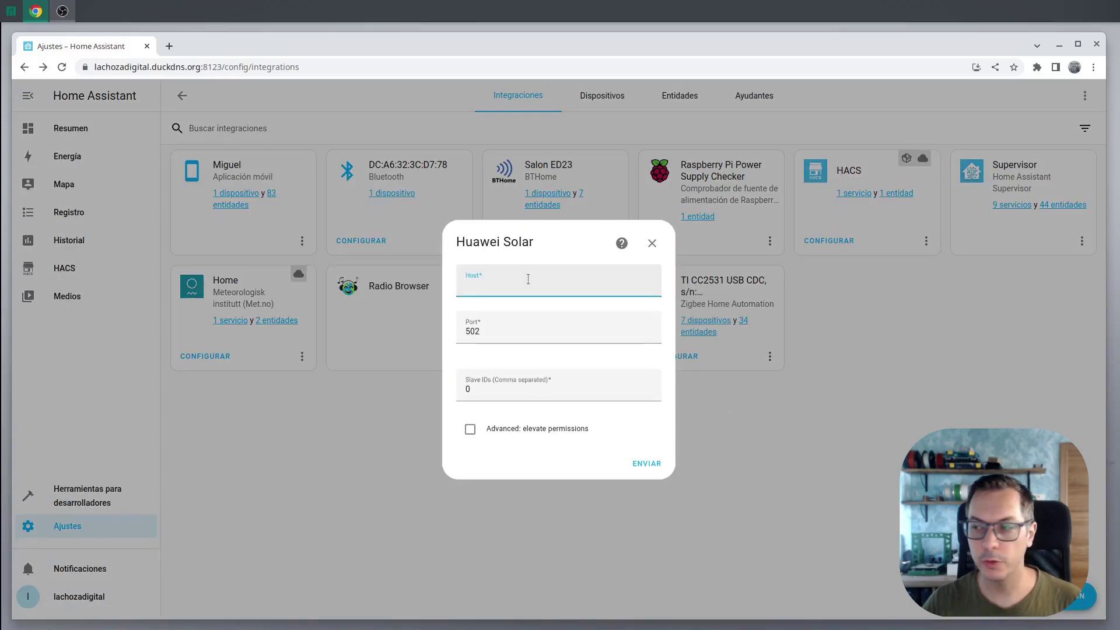
# Enter host 192.168.200.1 and port 6607, submit, and finish the setup
pyautogui.write('192.168.200.1')
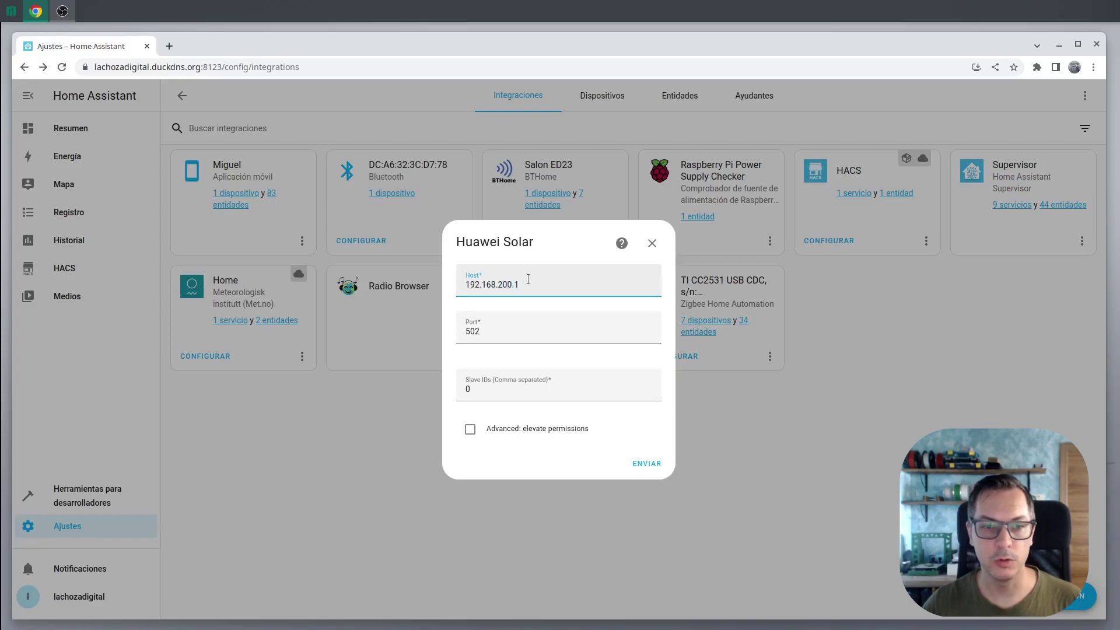
pyautogui.press('Tab')
pyautogui.write('6607')
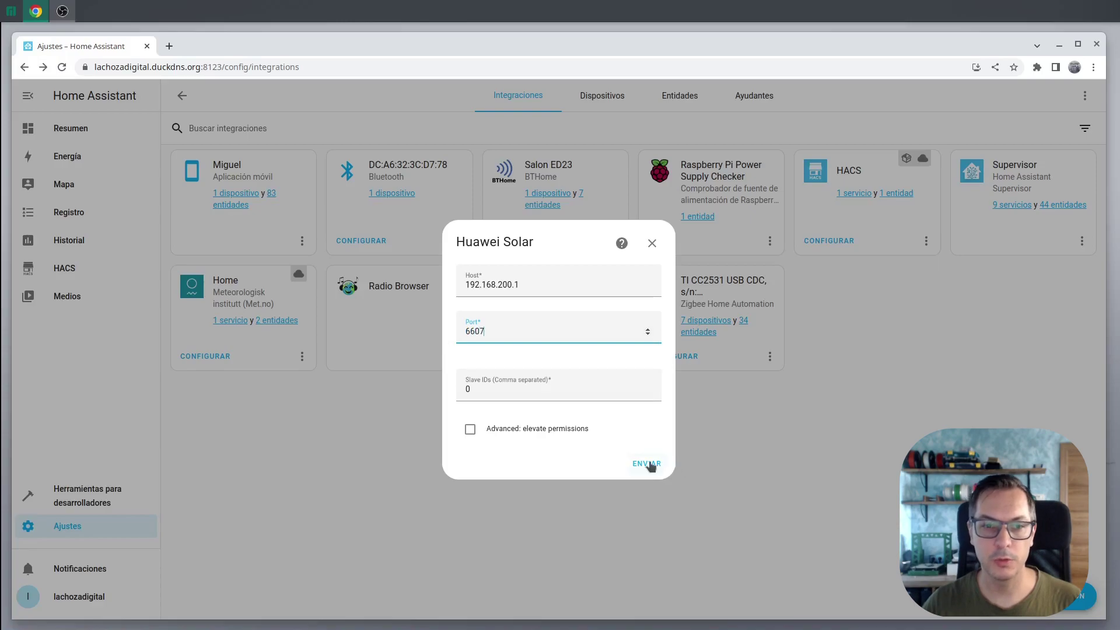
pyautogui.click(648, 465)
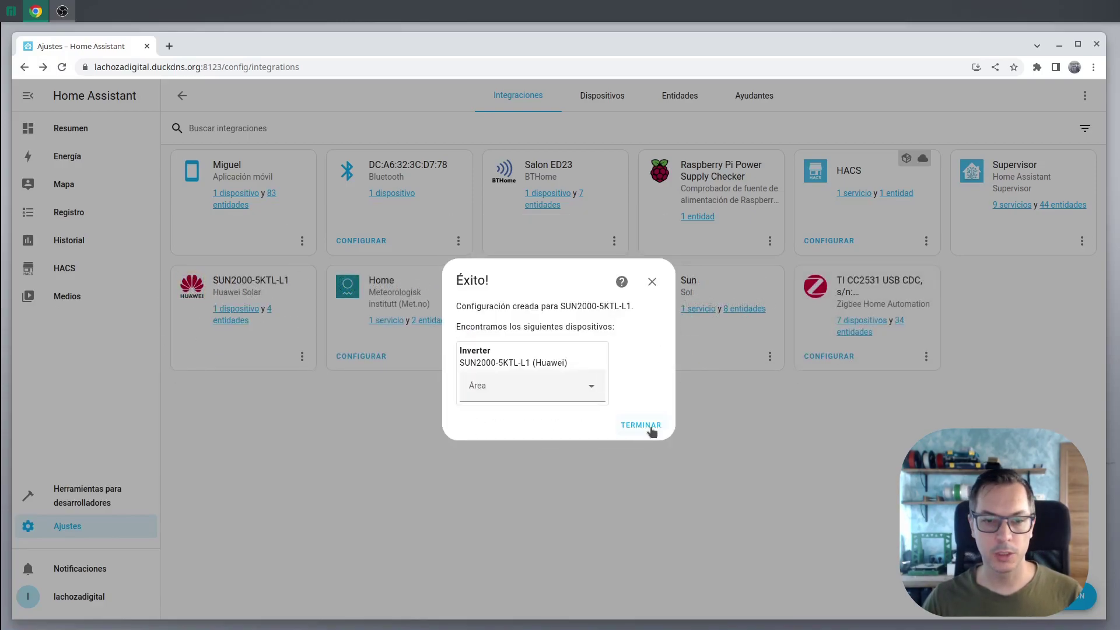
pyautogui.click(649, 427)
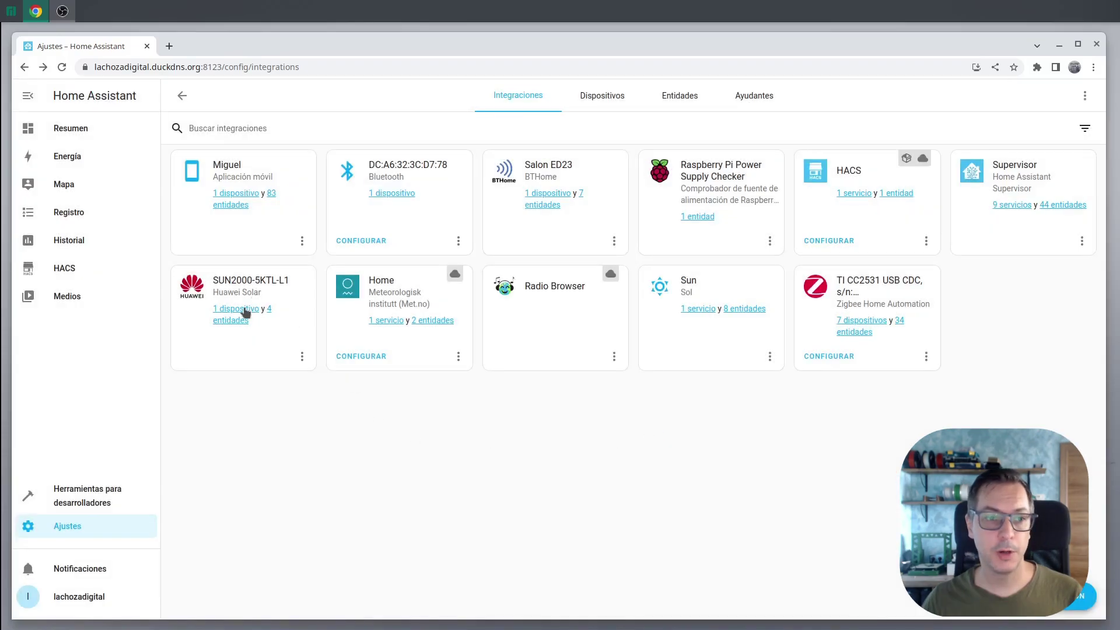
# Review the Inverter device, then open the Power meter with its five hidden sensors shown
pyautogui.click(62, 67)
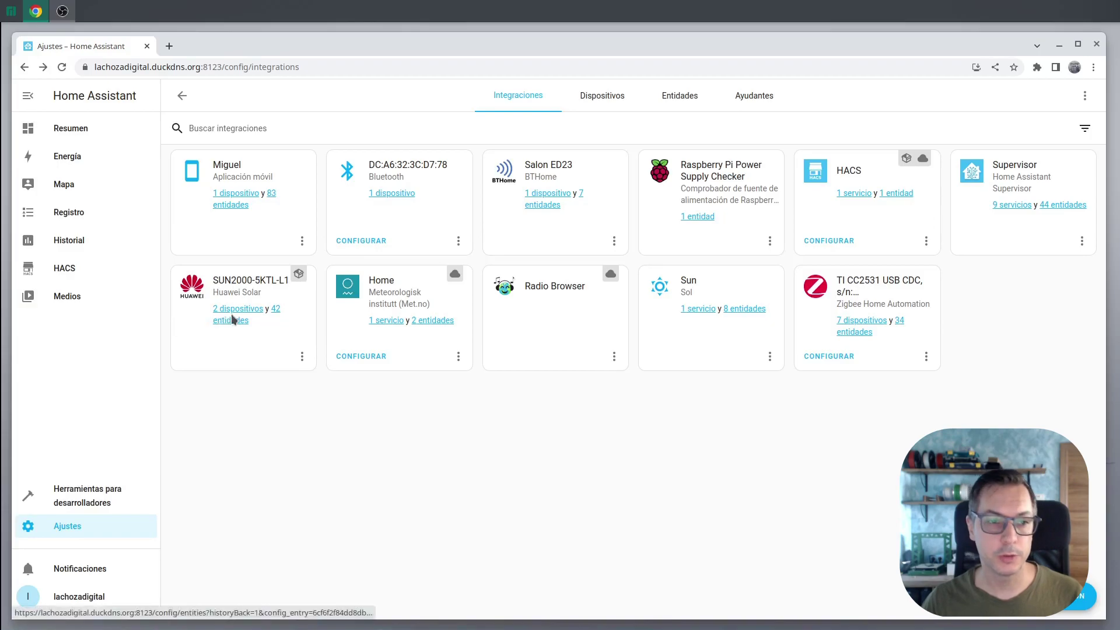
pyautogui.click(229, 310)
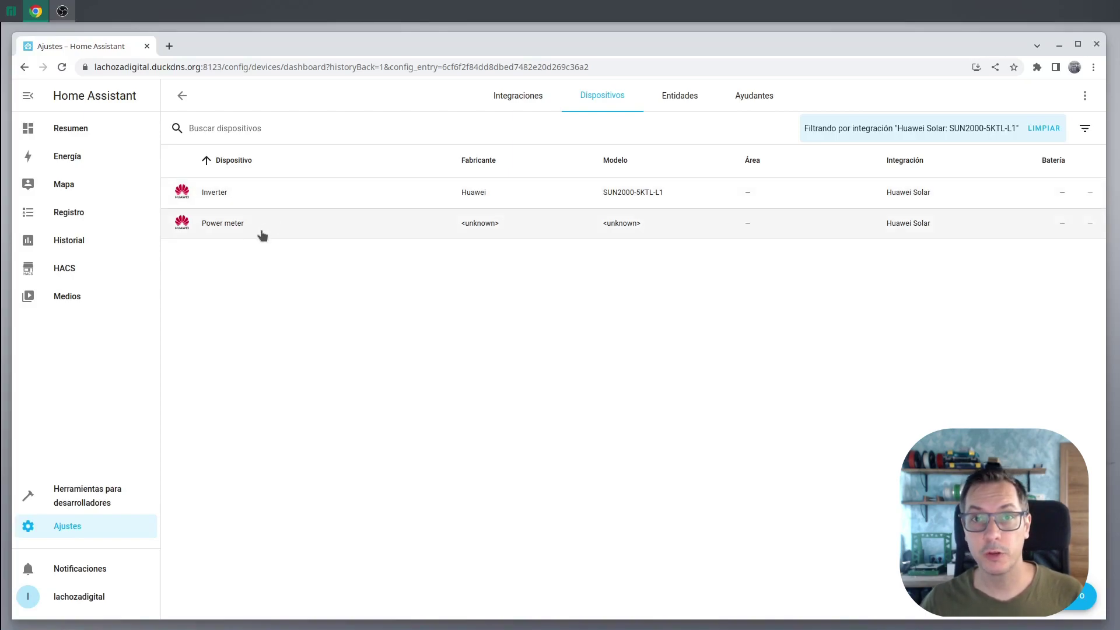
pyautogui.click(281, 182)
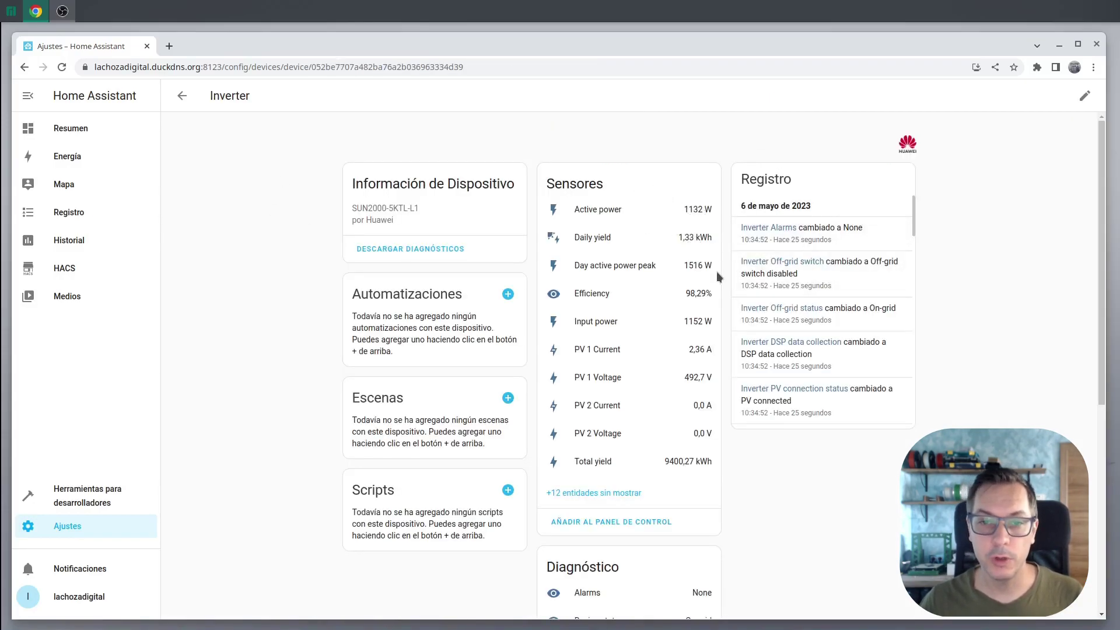
pyautogui.scroll(-2, 714, 257)
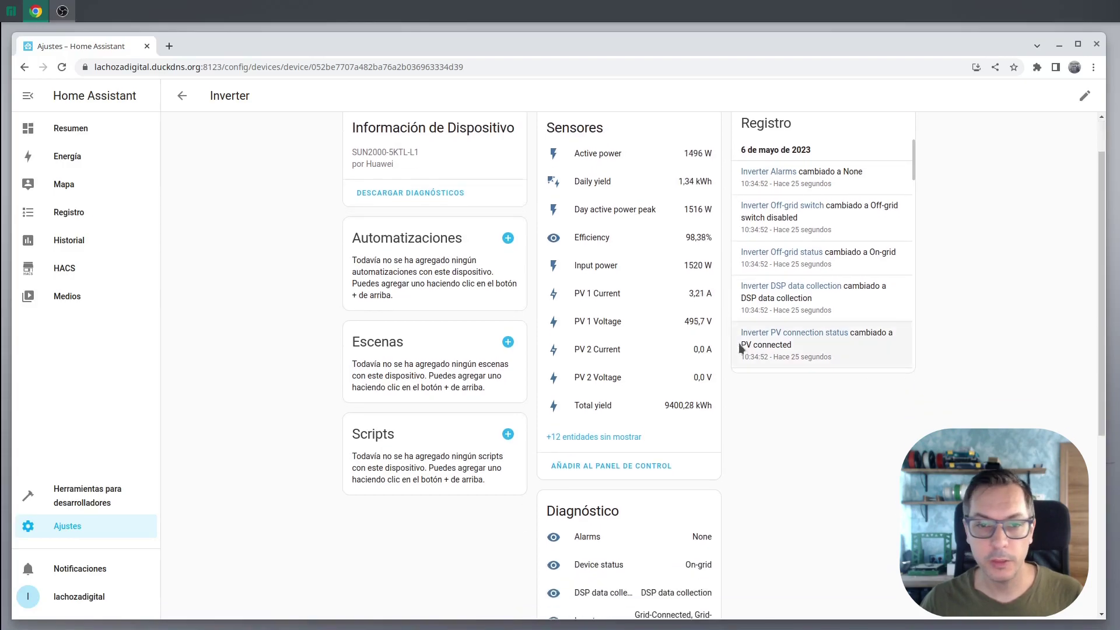
pyautogui.click(183, 97)
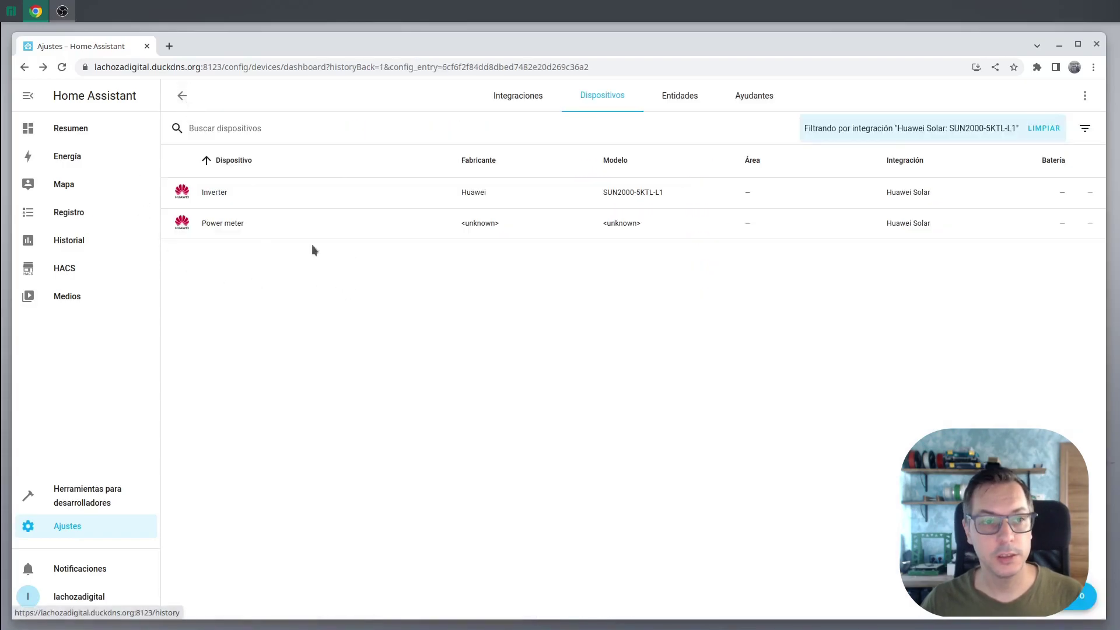
pyautogui.click(268, 229)
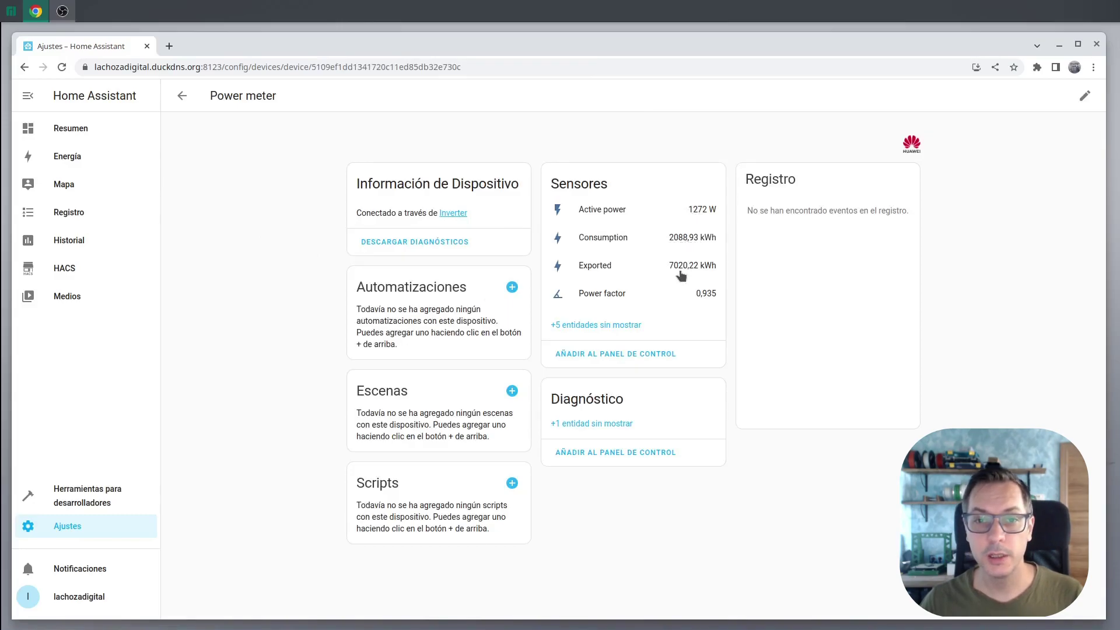
pyautogui.click(581, 327)
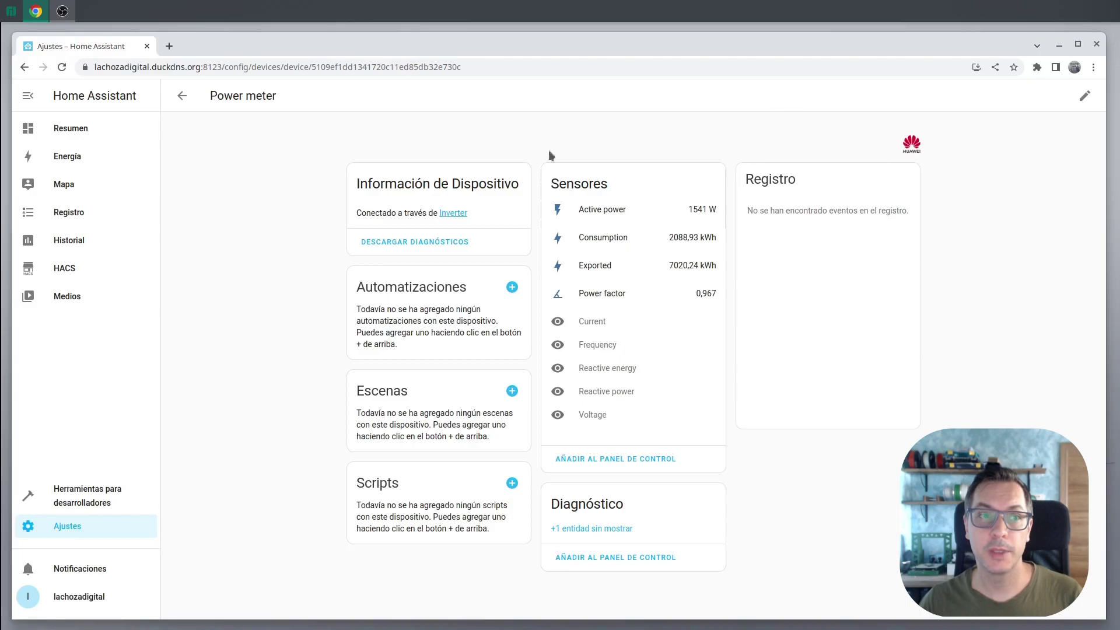
# In Energía, save Power meter Consumption as grid consumption
pyautogui.click(82, 163)
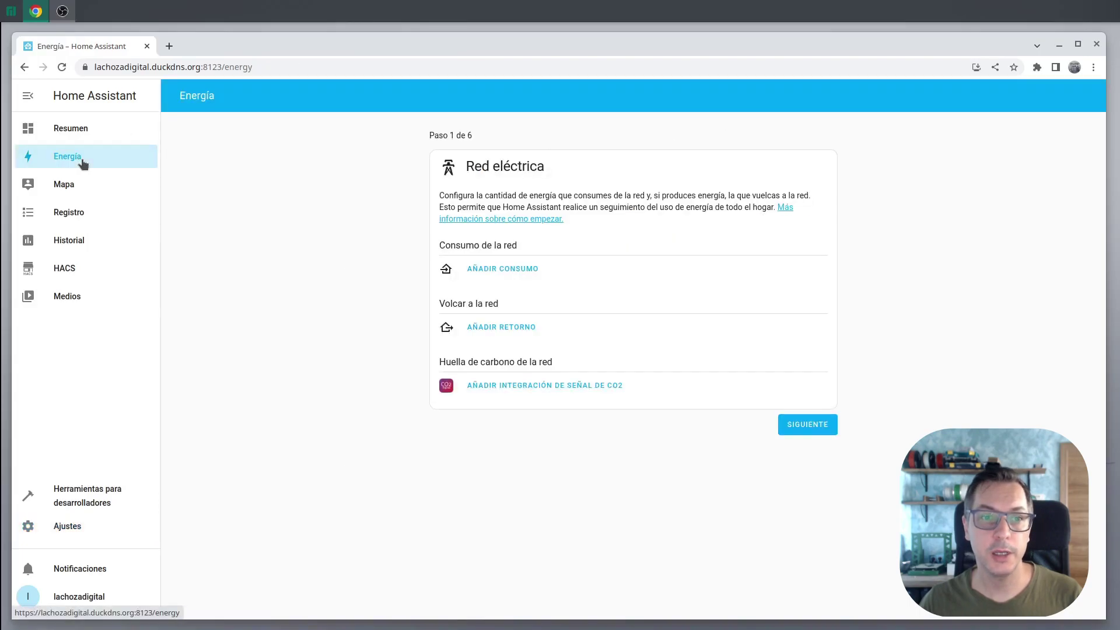
pyautogui.click(480, 271)
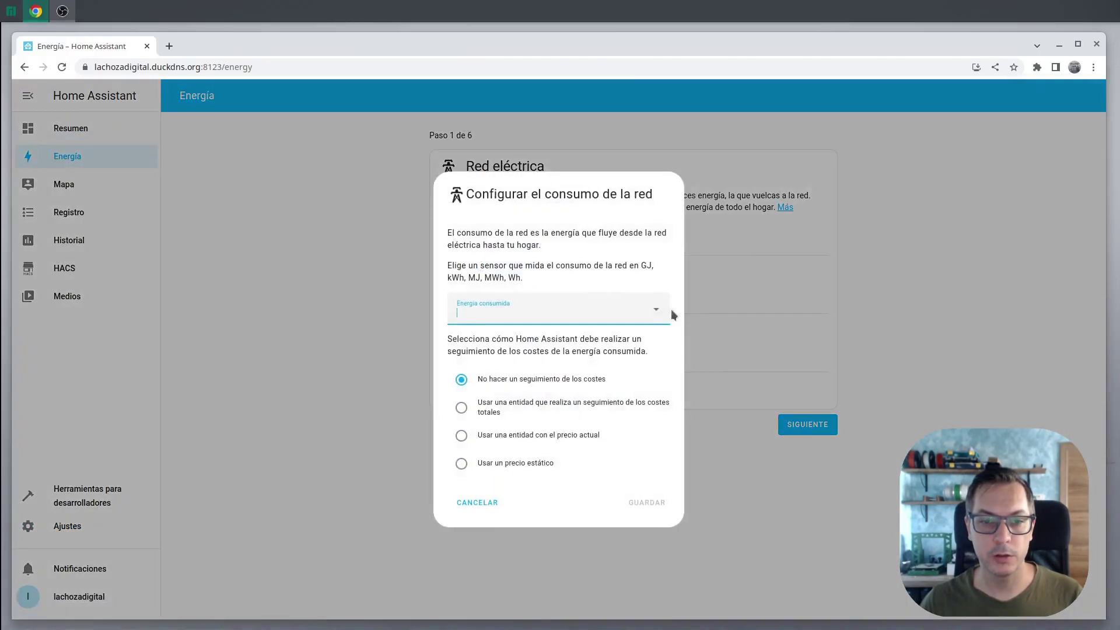
pyautogui.click(656, 314)
pyautogui.moveTo(668, 355); pyautogui.dragTo(671, 395)
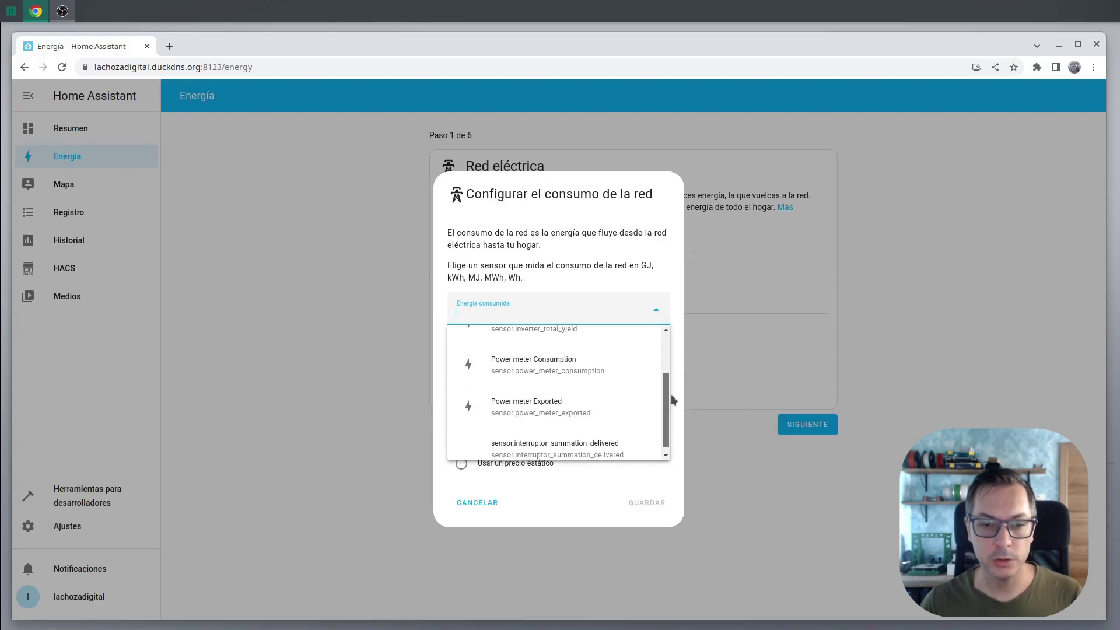
pyautogui.click(525, 373)
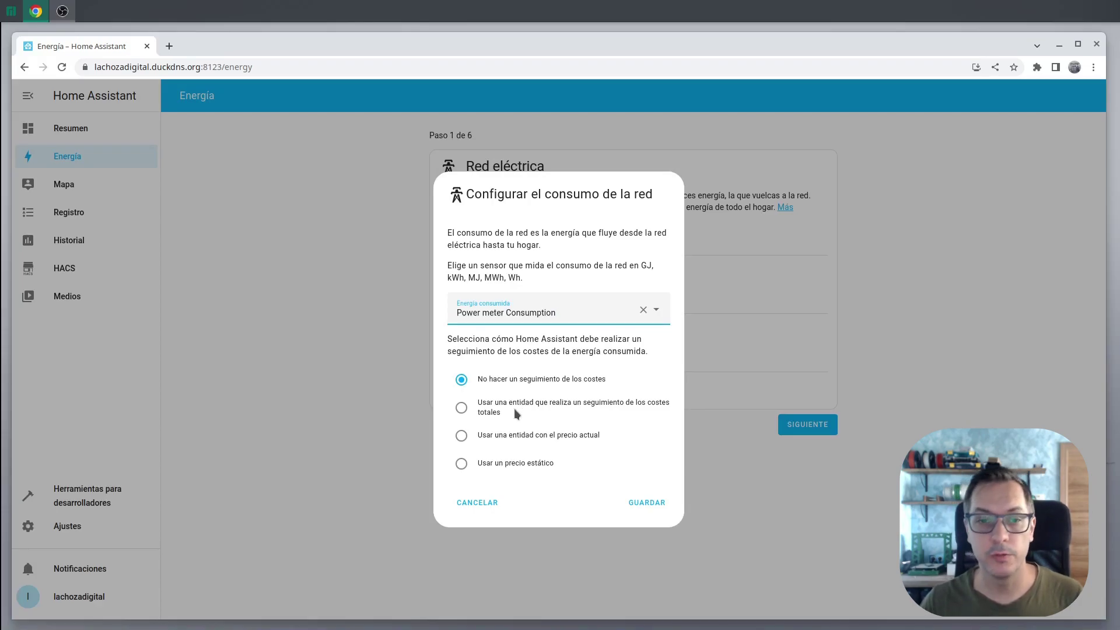
pyautogui.click(650, 502)
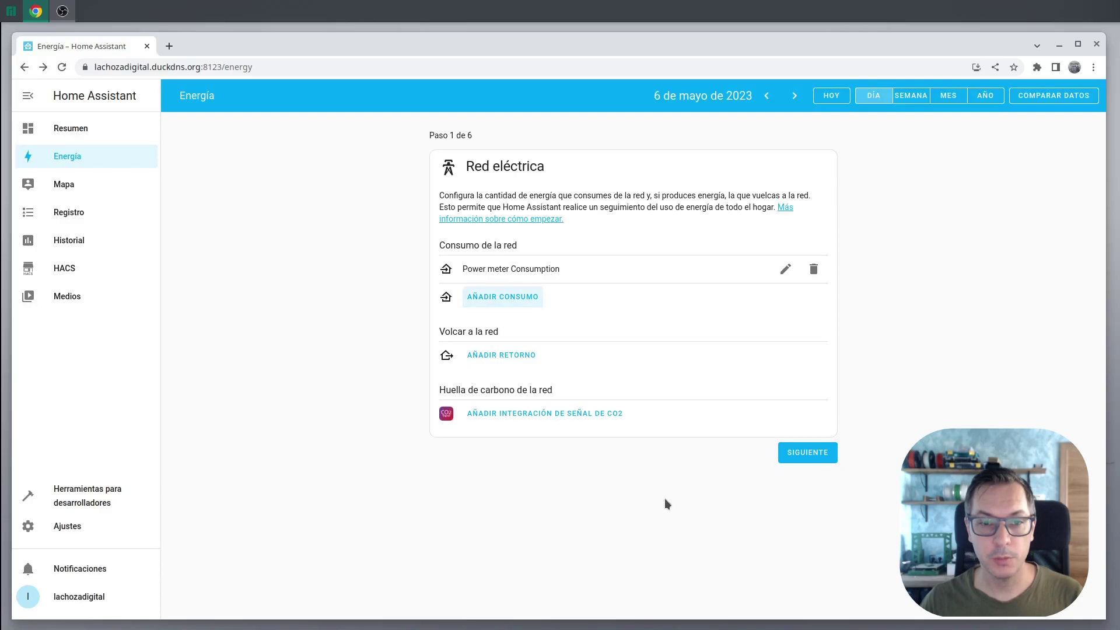
# Save Power meter Exported as energy returned to the grid and continue to solar panels
pyautogui.click(502, 358)
pyautogui.click(655, 318)
pyautogui.scroll(-2, 663, 443)
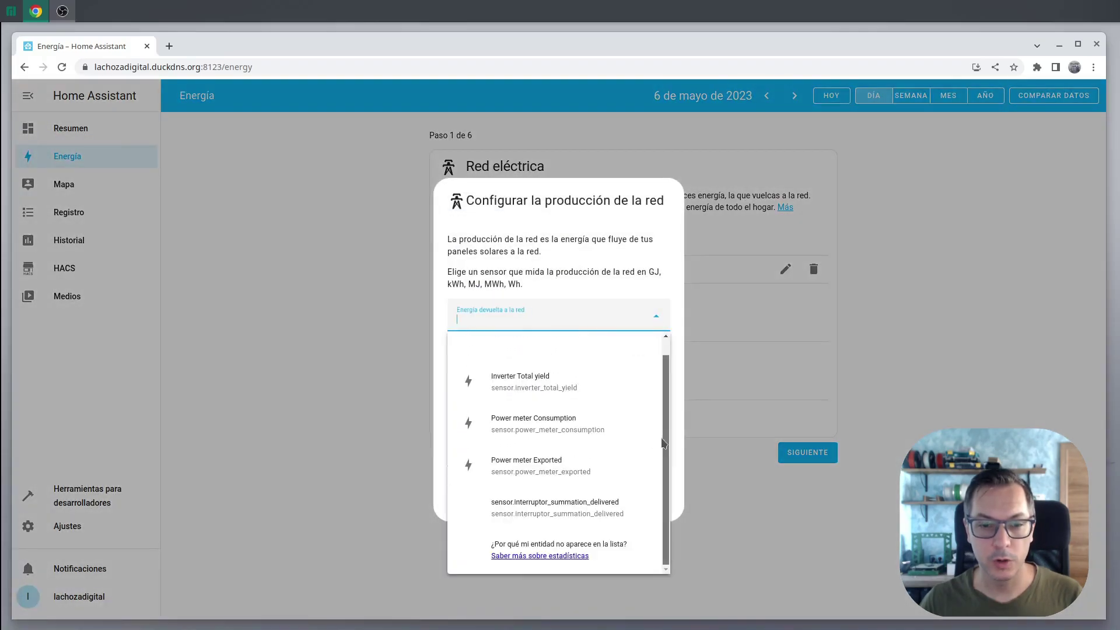
pyautogui.click(579, 466)
pyautogui.click(652, 497)
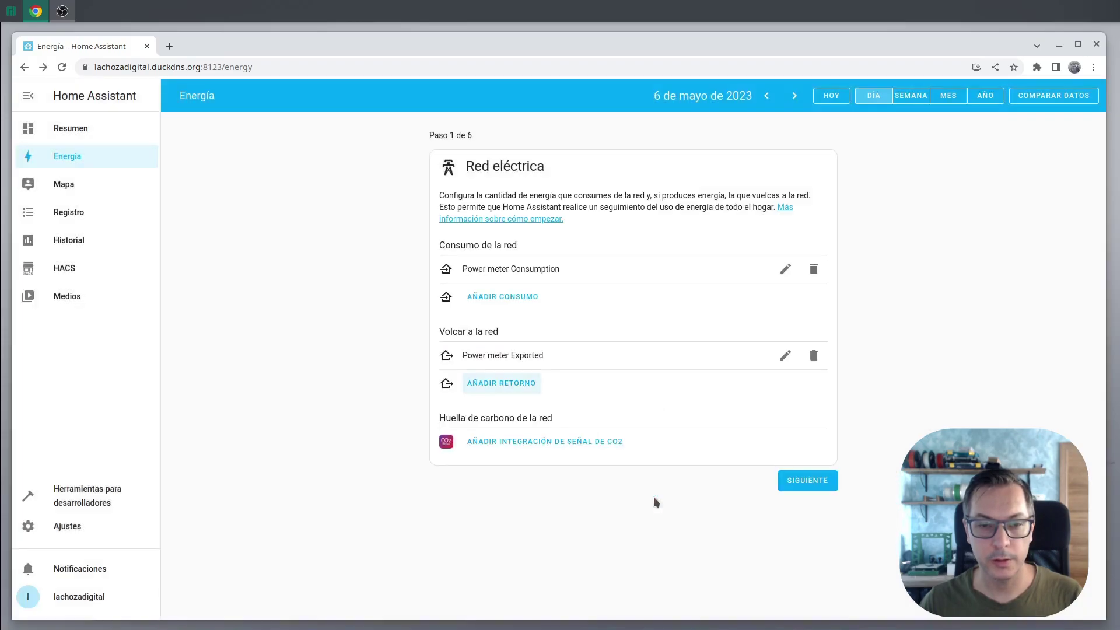
pyautogui.click(820, 481)
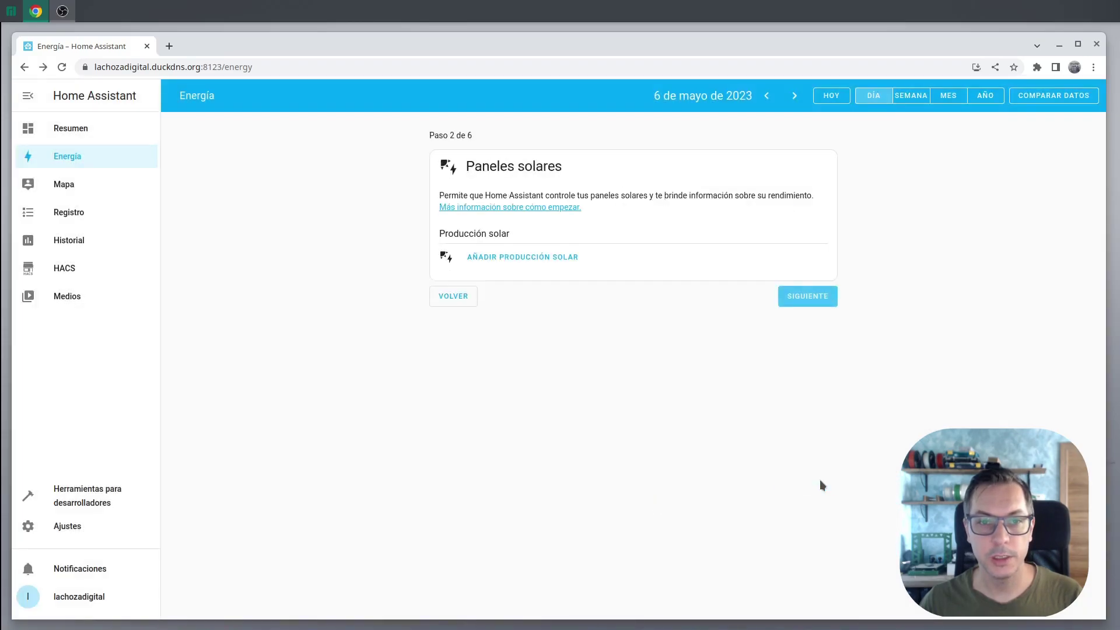
# Choose Inverter Total yield as the solar production sensor
pyautogui.click(534, 261)
pyautogui.click(656, 295)
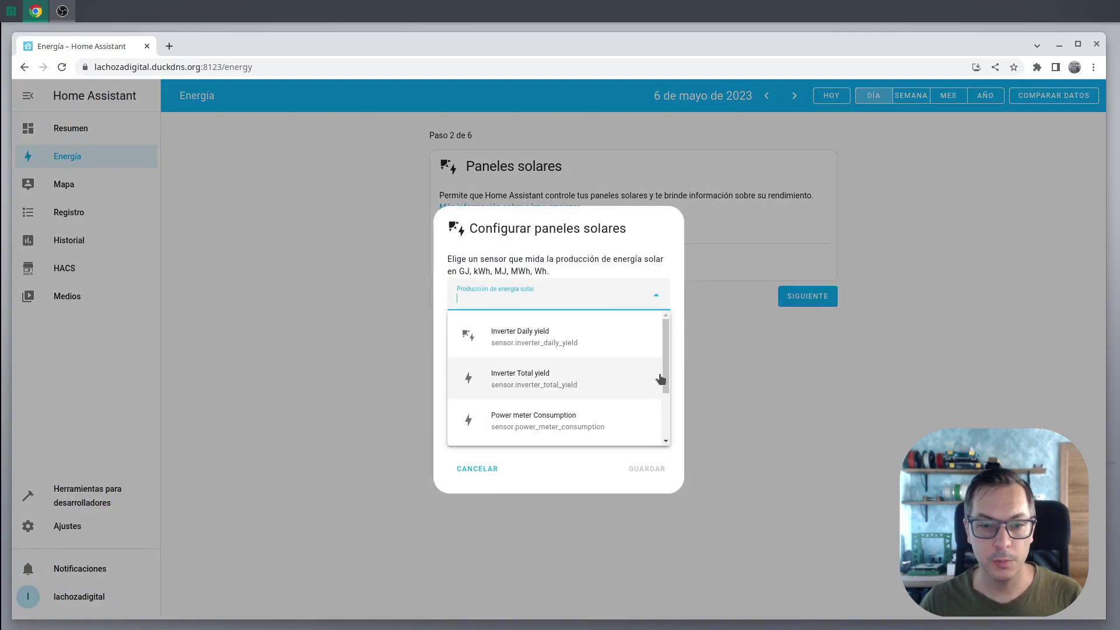
pyautogui.click(542, 378)
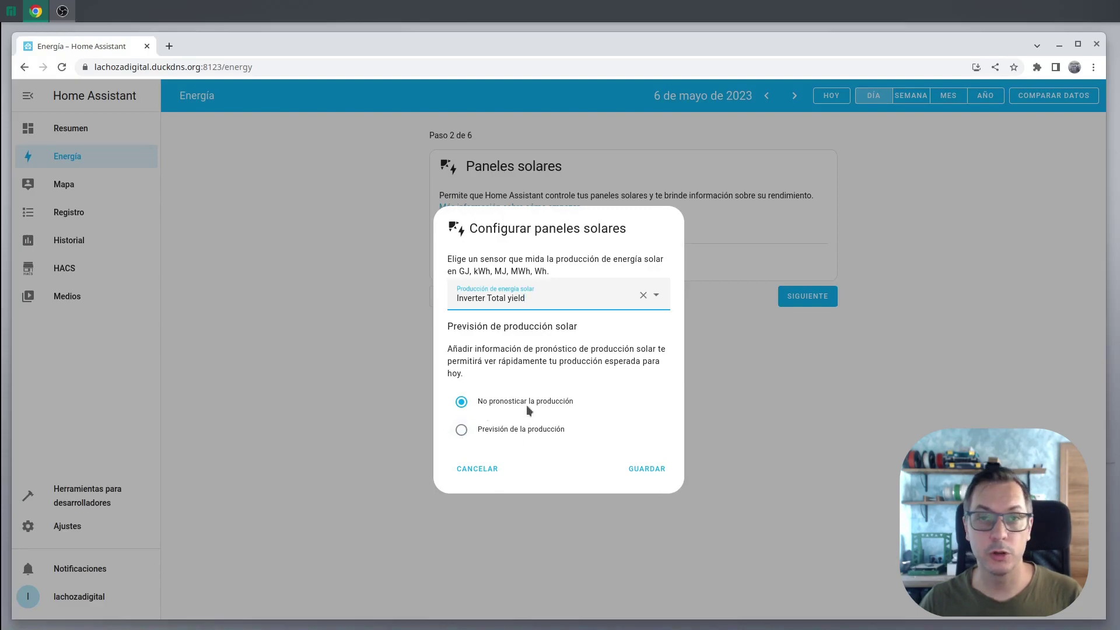
# Add a Forecast.Solar forecast with 30° declination and 5100 W peak power, then save
pyautogui.click(462, 431)
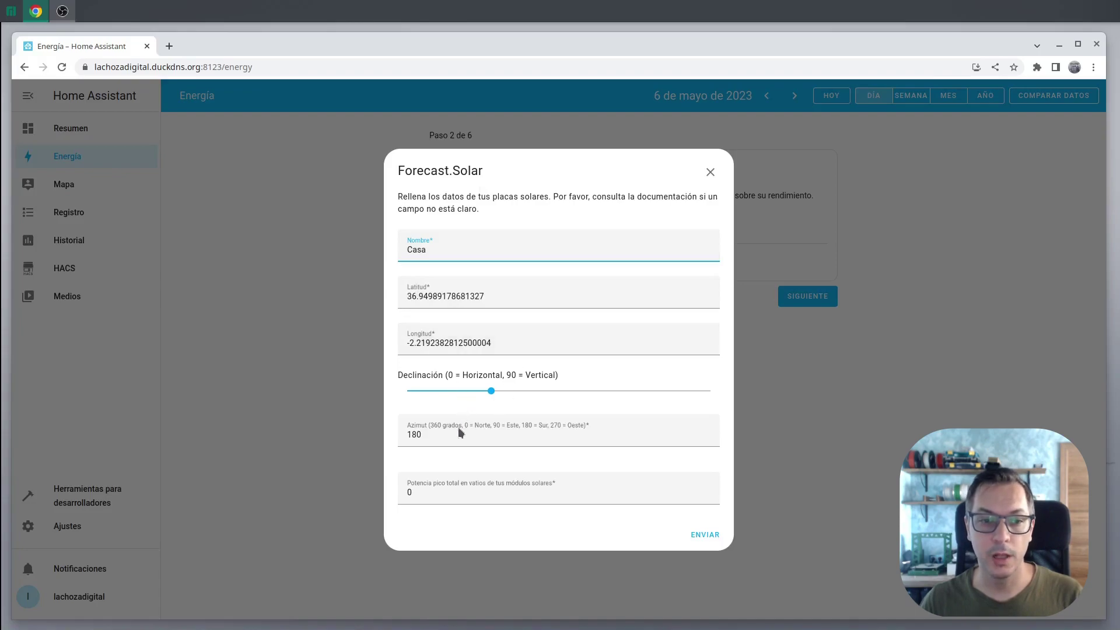
pyautogui.moveTo(491, 391); pyautogui.dragTo(508, 392)
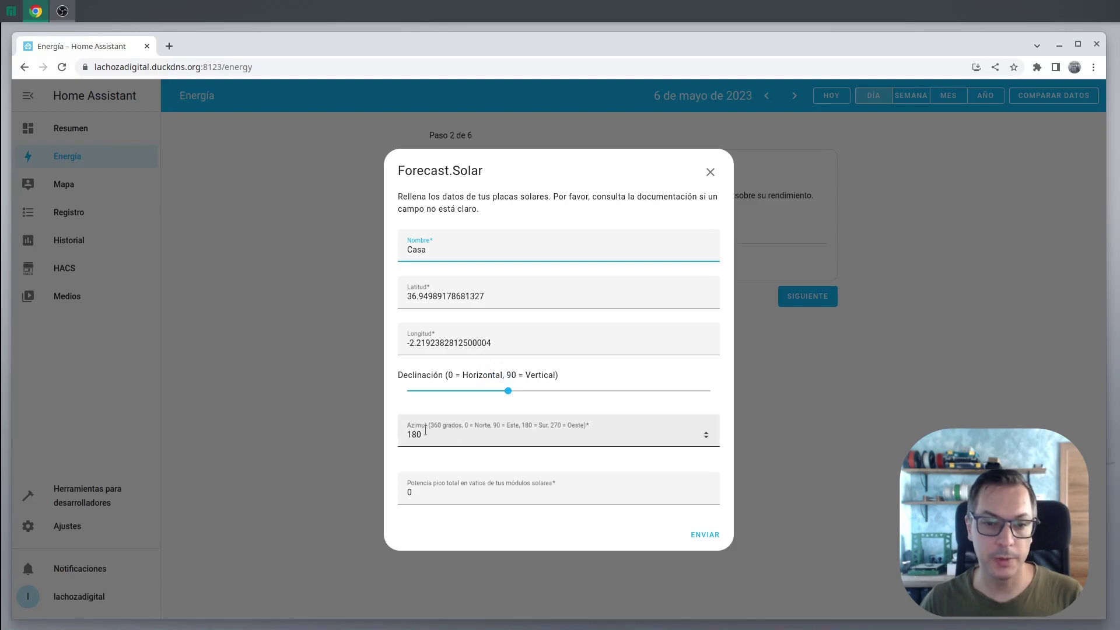
pyautogui.click(543, 493)
pyautogui.write('5100')
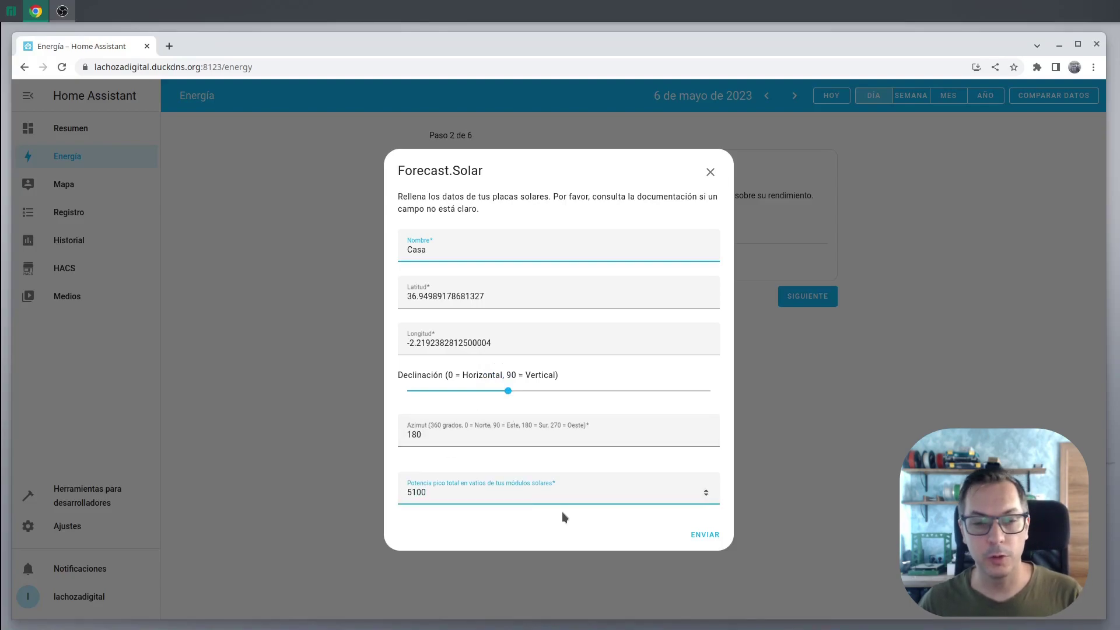
pyautogui.click(703, 538)
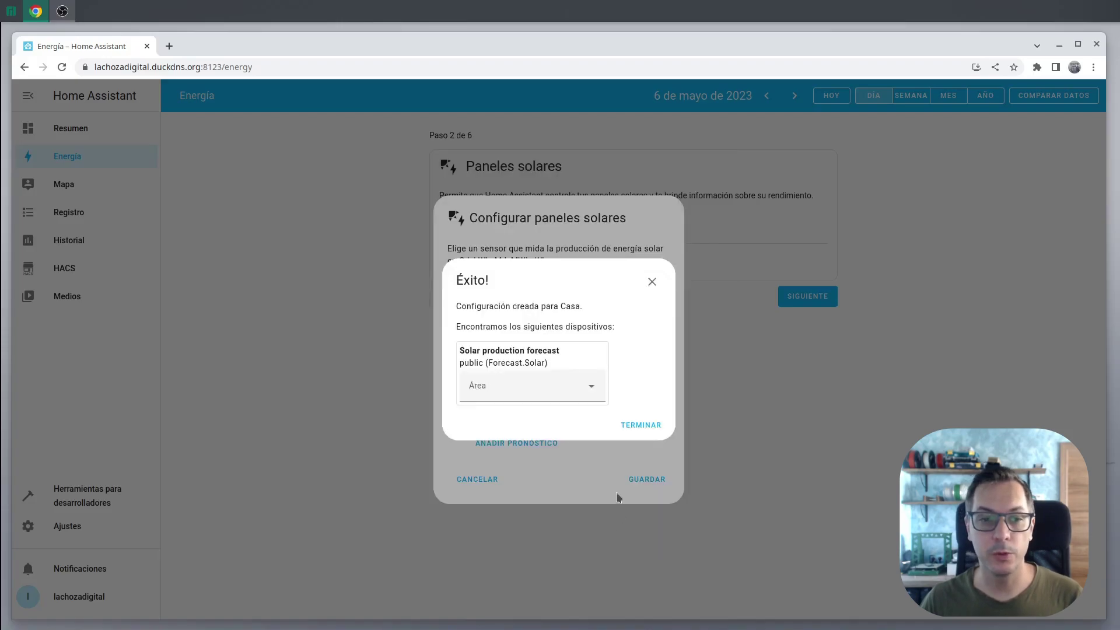
pyautogui.click(664, 479)
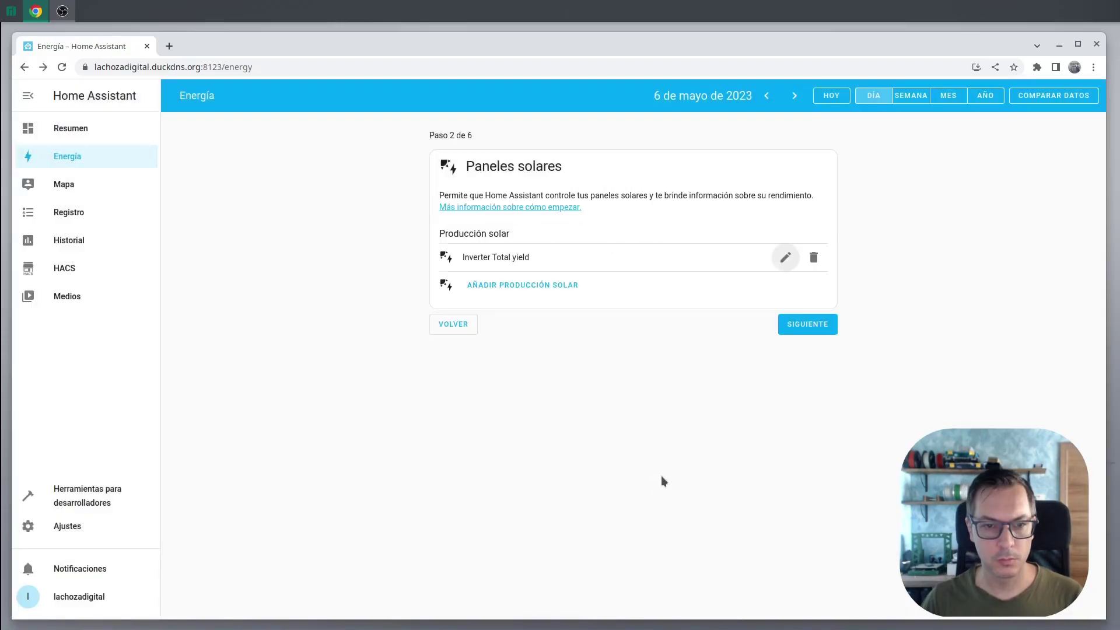
# Skip the battery, gas and water steps and open the energy dashboard
pyautogui.click(814, 327)
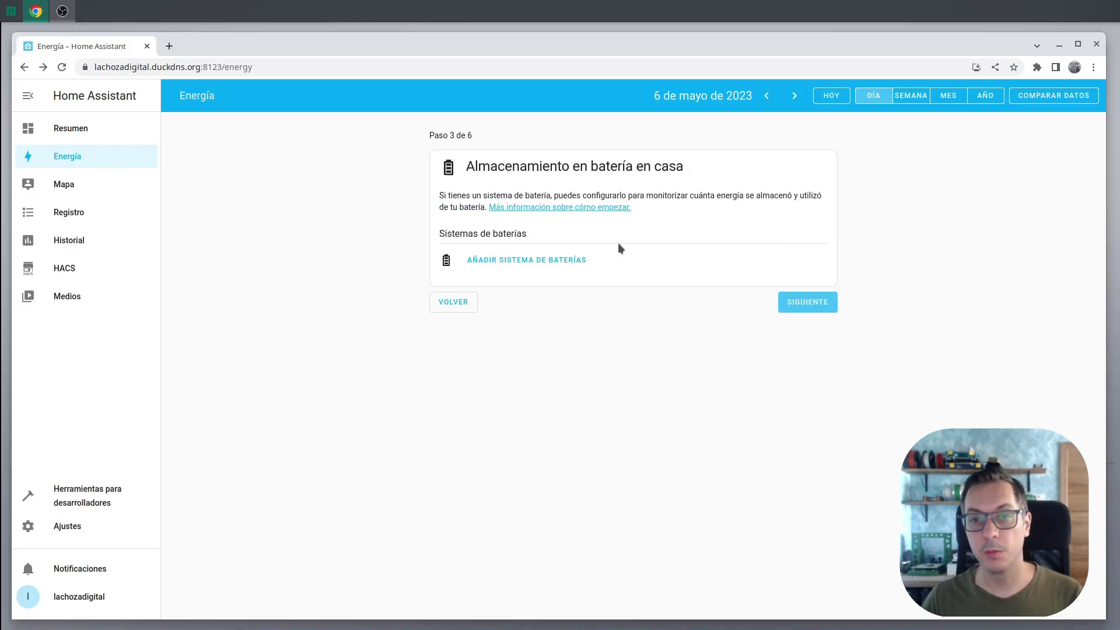
pyautogui.click(793, 298)
pyautogui.click(814, 286)
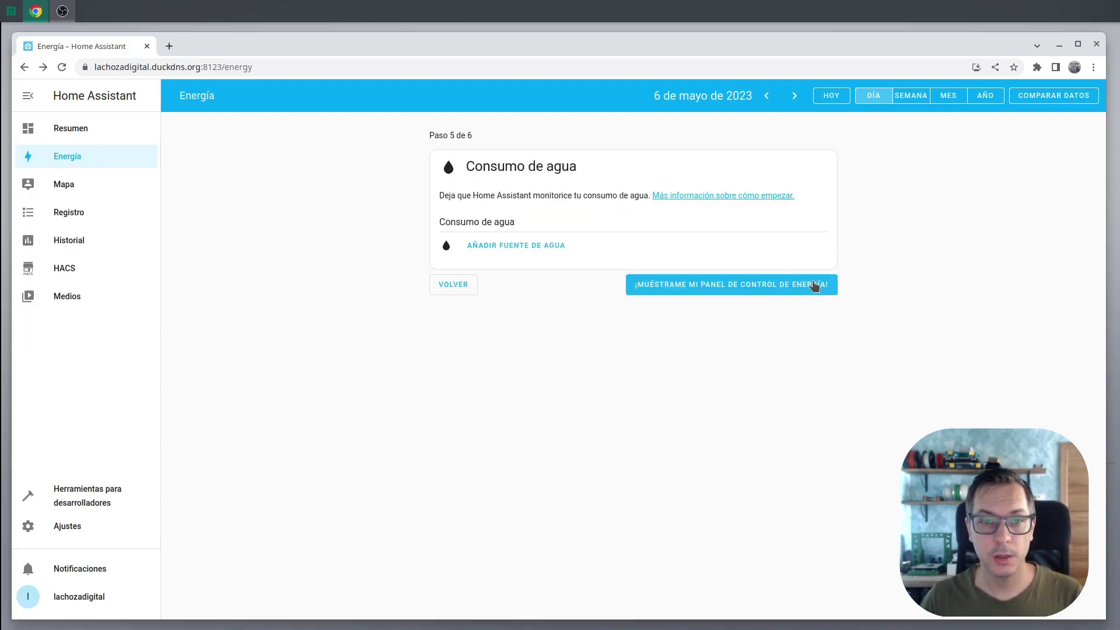
pyautogui.click(778, 290)
# Scroll through the energy charts, then return to the Resumen overview
pyautogui.scroll(-3, 662, 418)
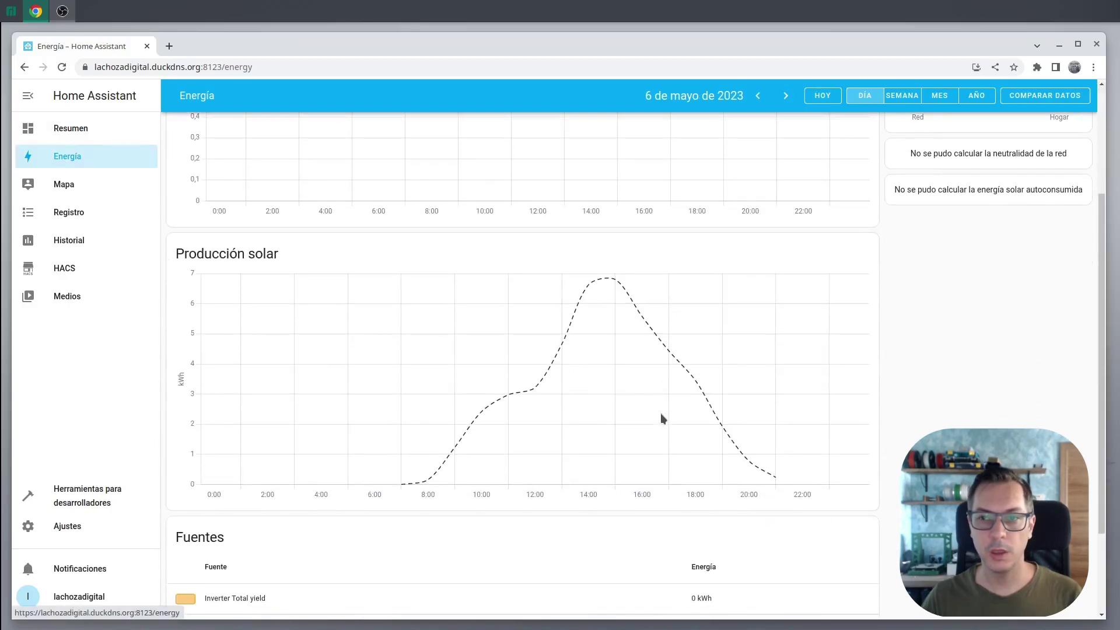
pyautogui.scroll(-2, 660, 413)
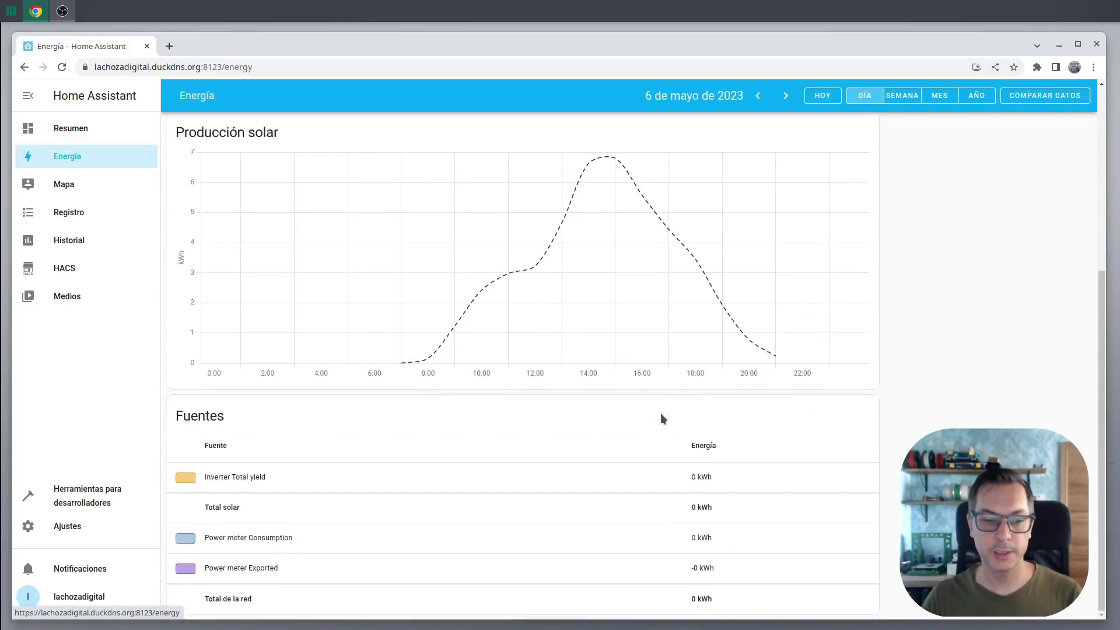
pyautogui.scroll(2, 661, 415)
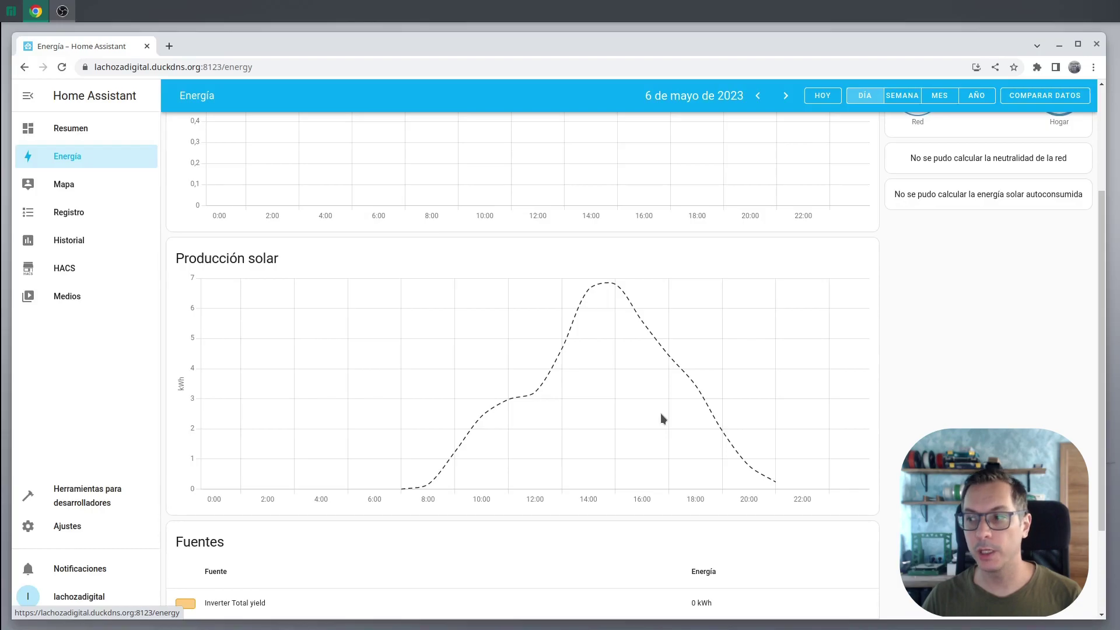
pyautogui.scroll(3, 660, 413)
pyautogui.click(87, 129)
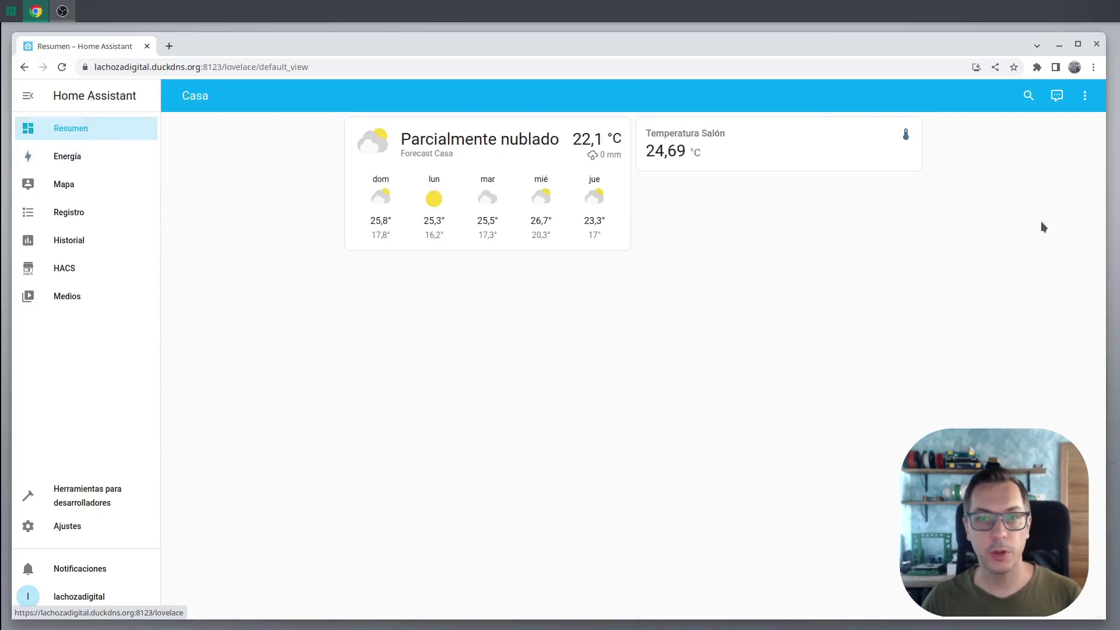
# Edit the Casa dashboard and start an Entities card titled Inversor
pyautogui.click(1085, 96)
pyautogui.click(1061, 127)
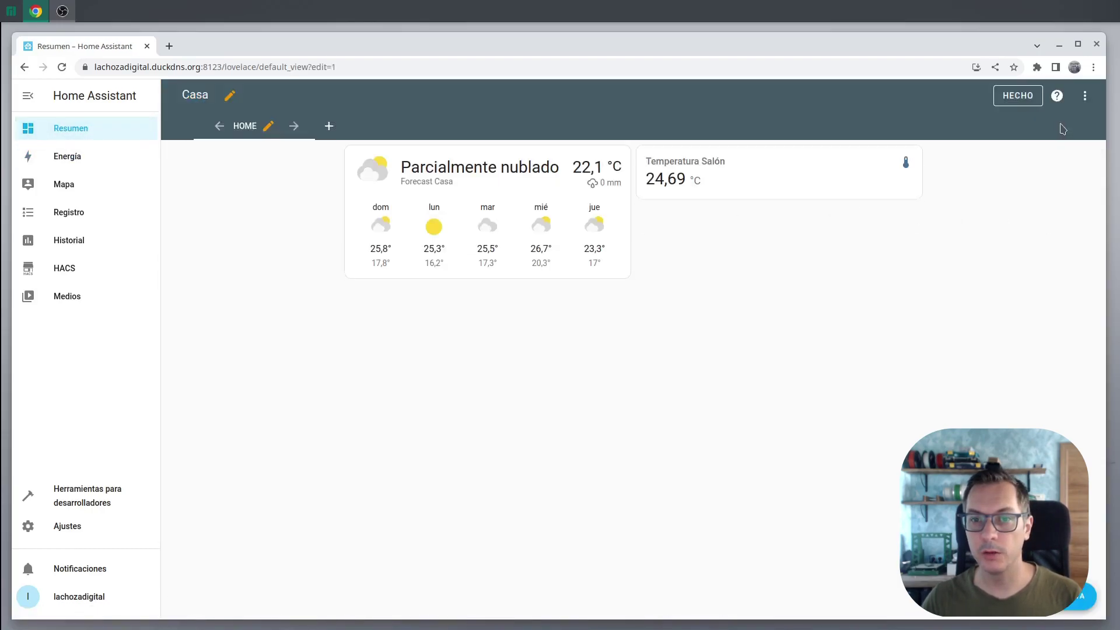
pyautogui.click(1077, 597)
pyautogui.click(442, 400)
pyautogui.write('Inversor')
# Add Inverter Active power, Daily yield and Day active power peak to the card
pyautogui.click(346, 366)
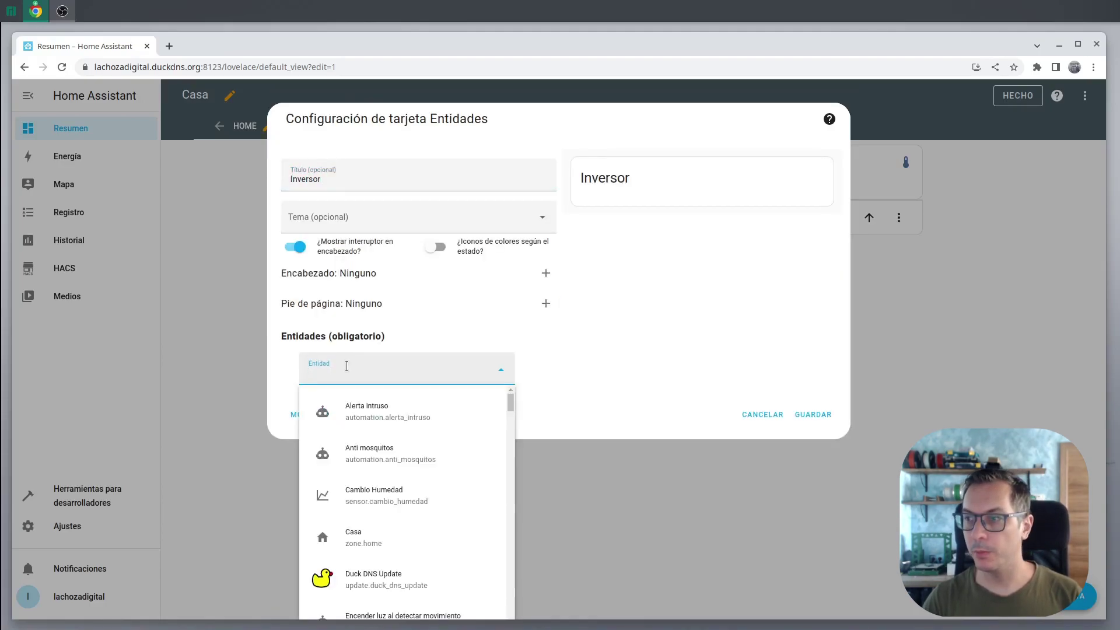
pyautogui.write('activ')
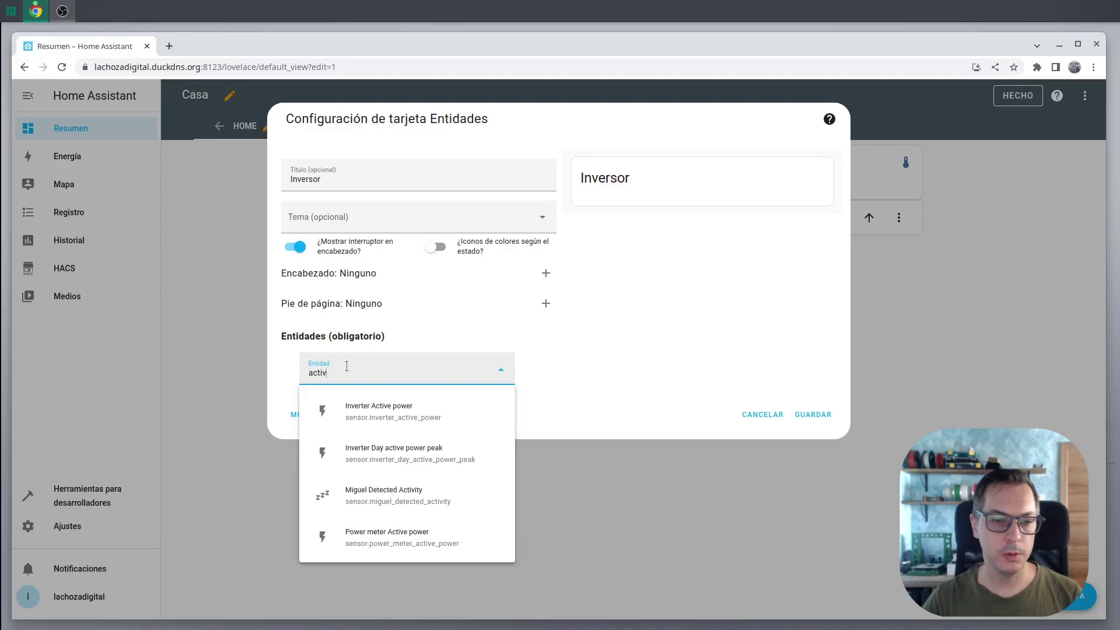
pyautogui.click(379, 411)
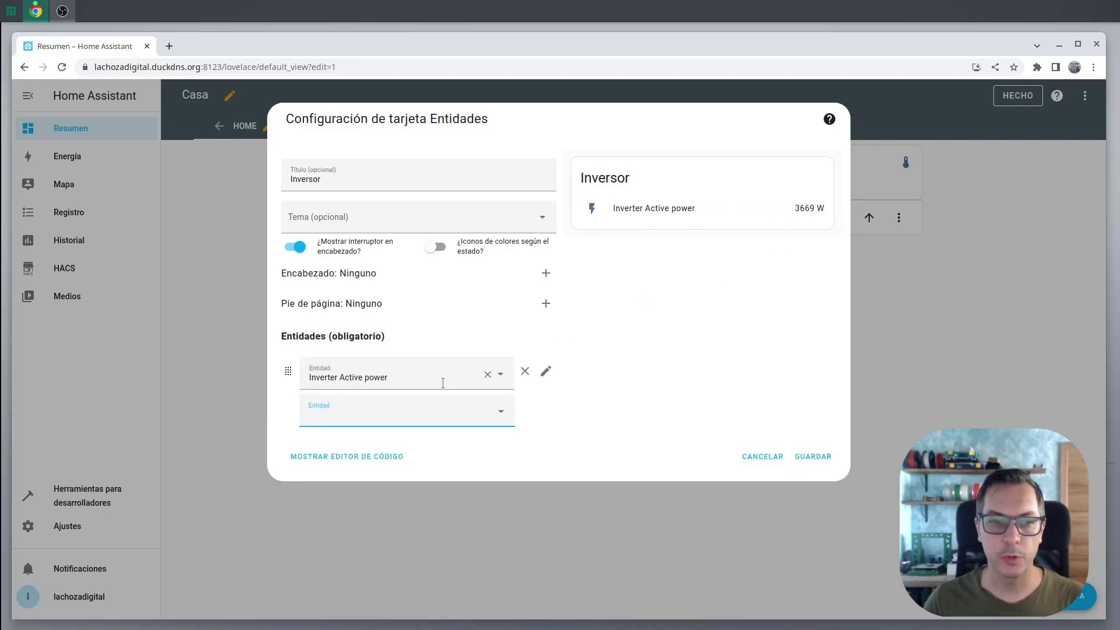
pyautogui.write('dail')
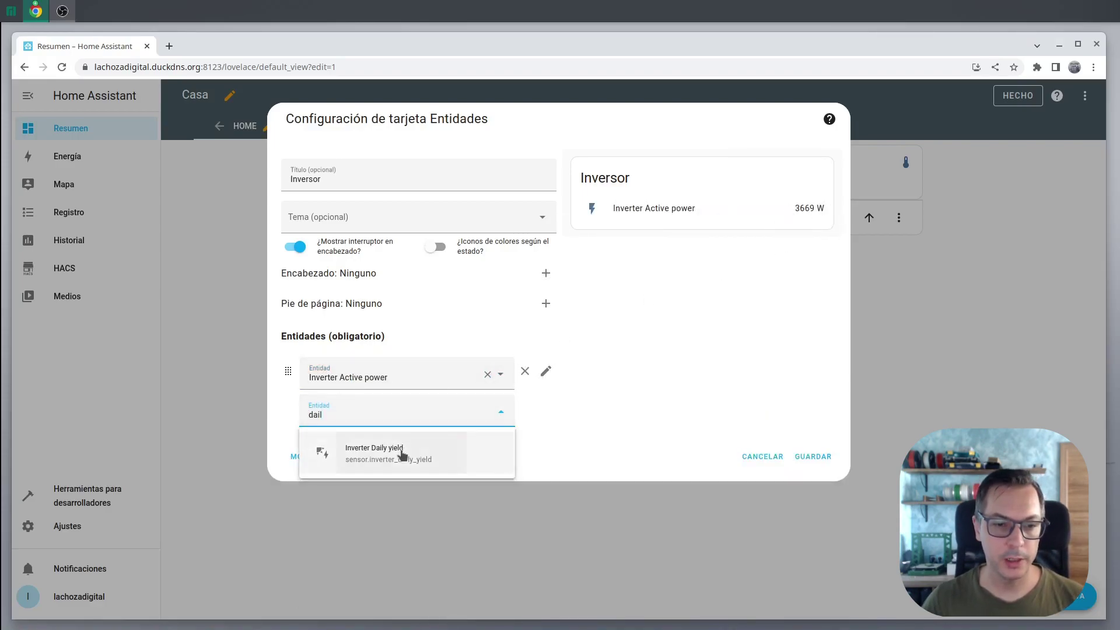
pyautogui.click(400, 456)
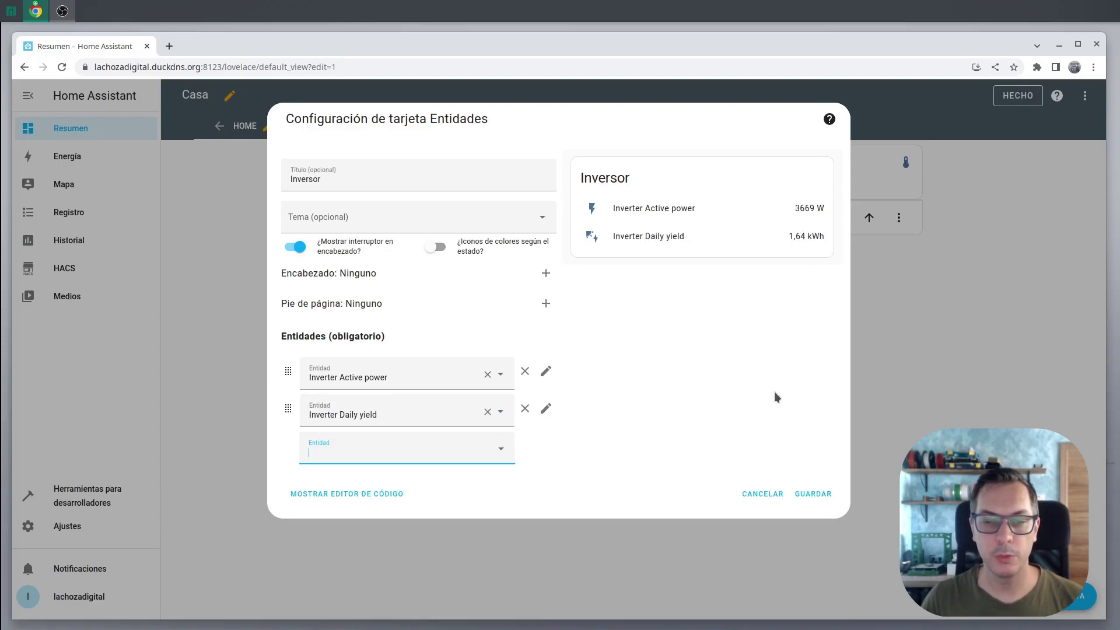
pyautogui.write('peak')
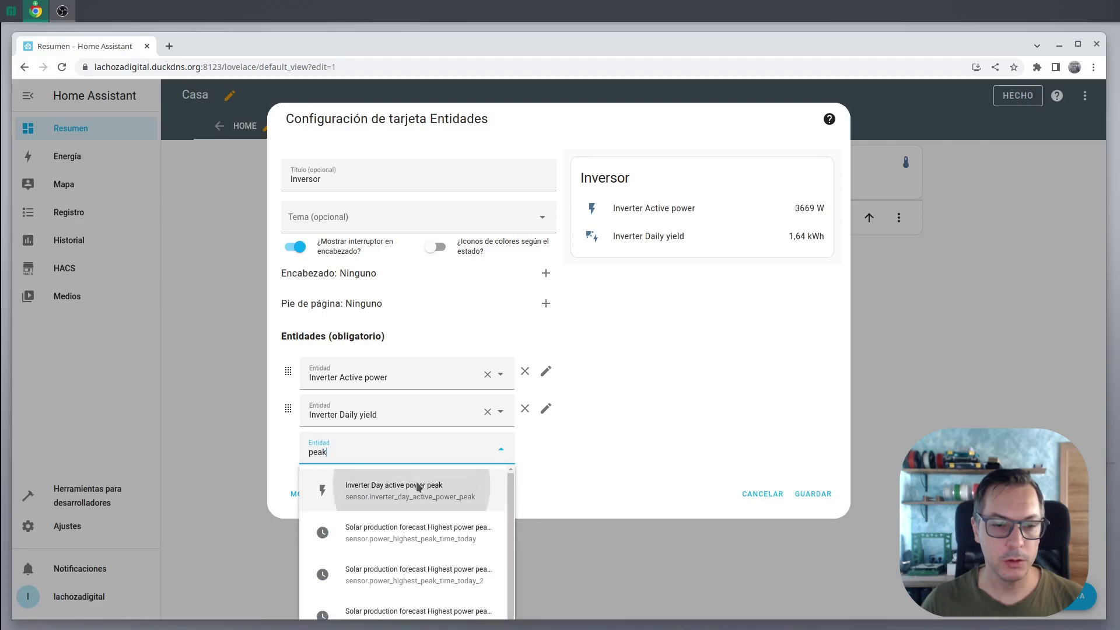
pyautogui.click(488, 492)
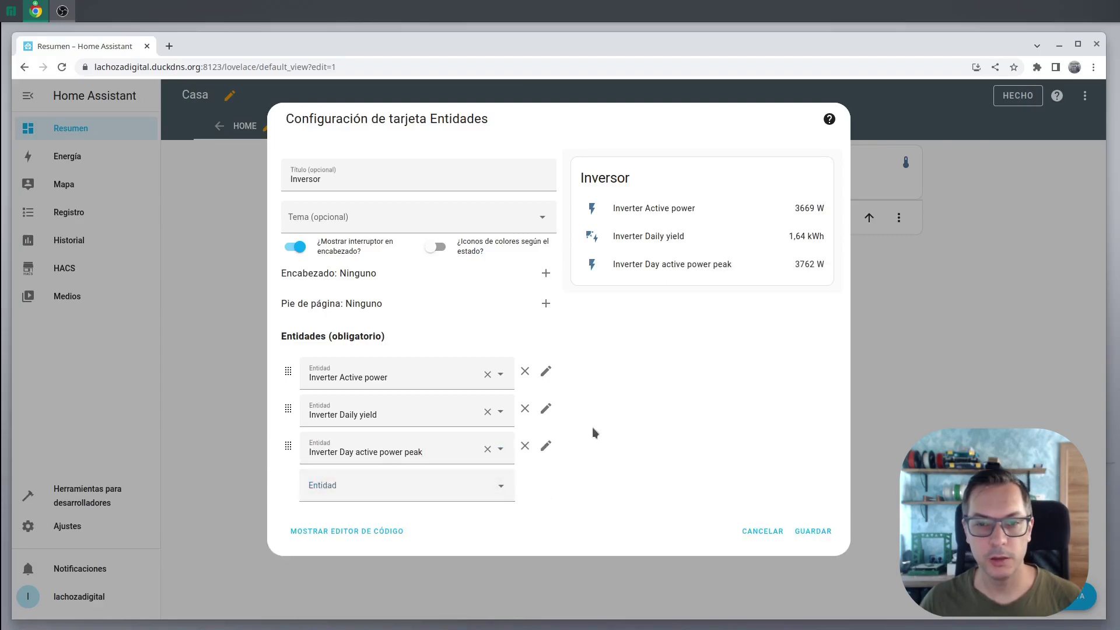